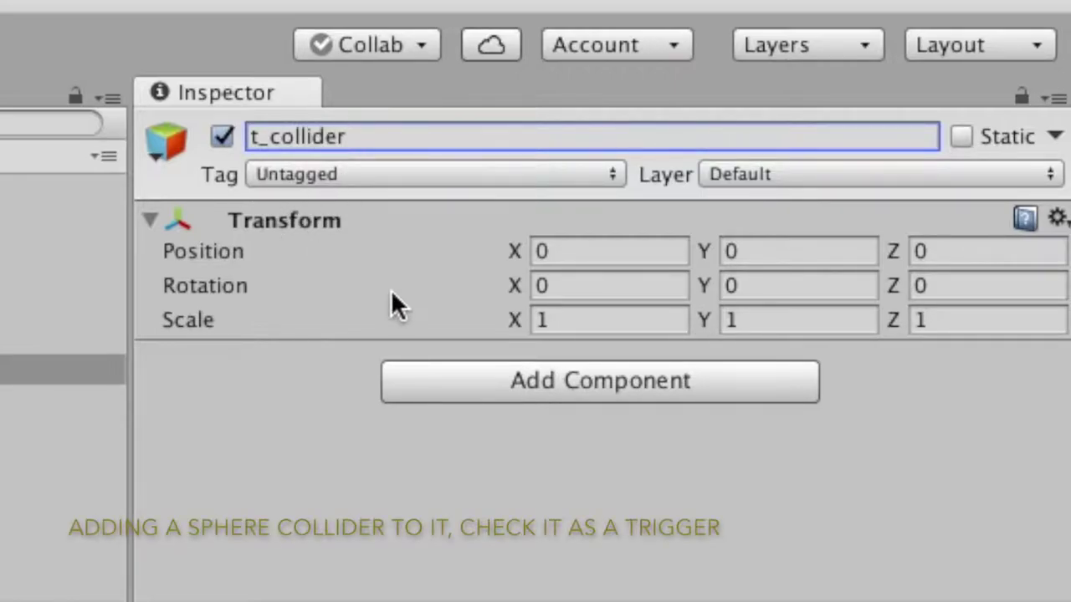
Add a Sphere Collider component to the t_collider object and enable Is Trigger on it.
{"action": "left_click", "coordinate": [460, 375]}
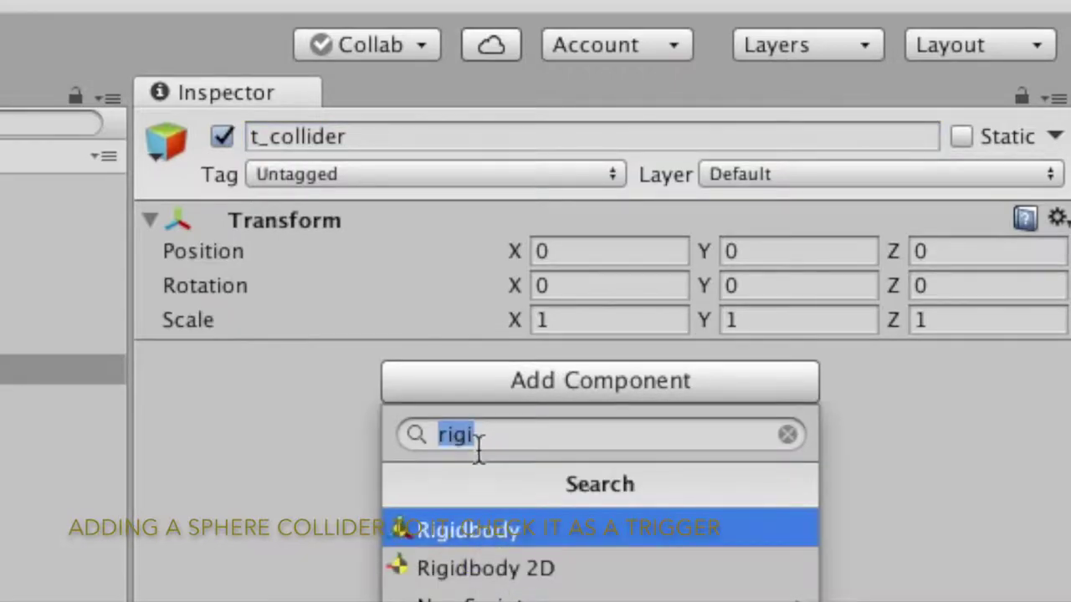
{"action": "type", "text": "spher"}
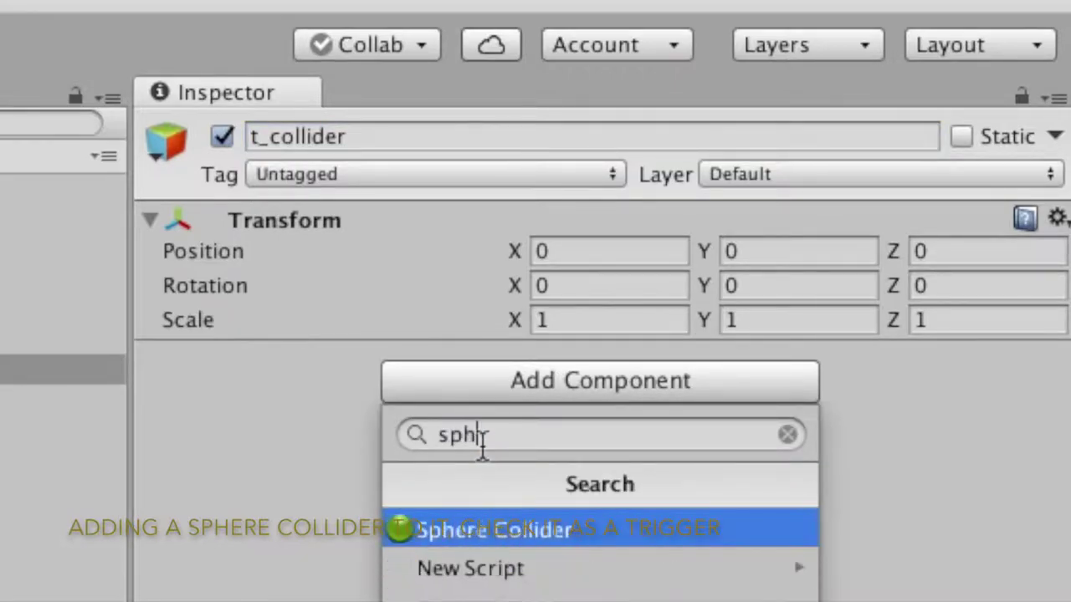
{"action": "left_click", "coordinate": [442, 527]}
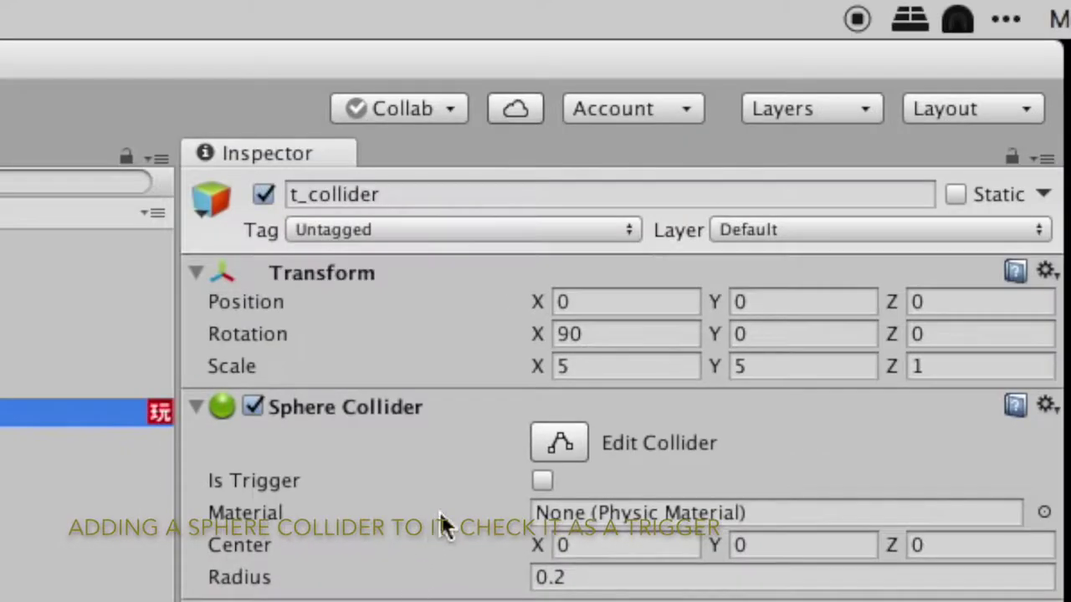
{"action": "left_click", "coordinate": [543, 482]}
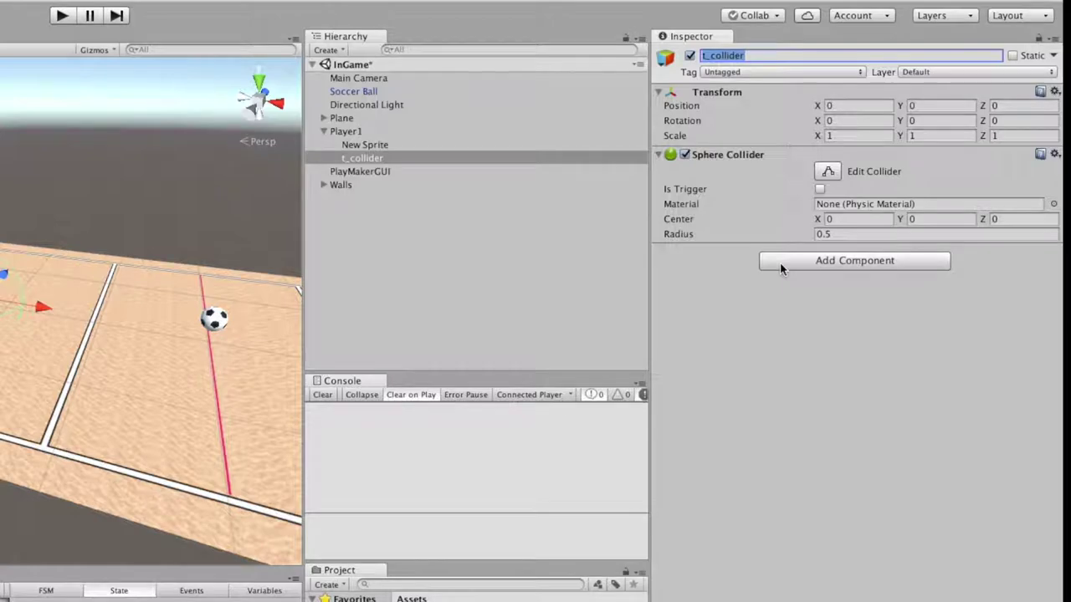
Add a Sprite Renderer component to the t_collider object.
{"action": "left_click", "coordinate": [780, 266]}
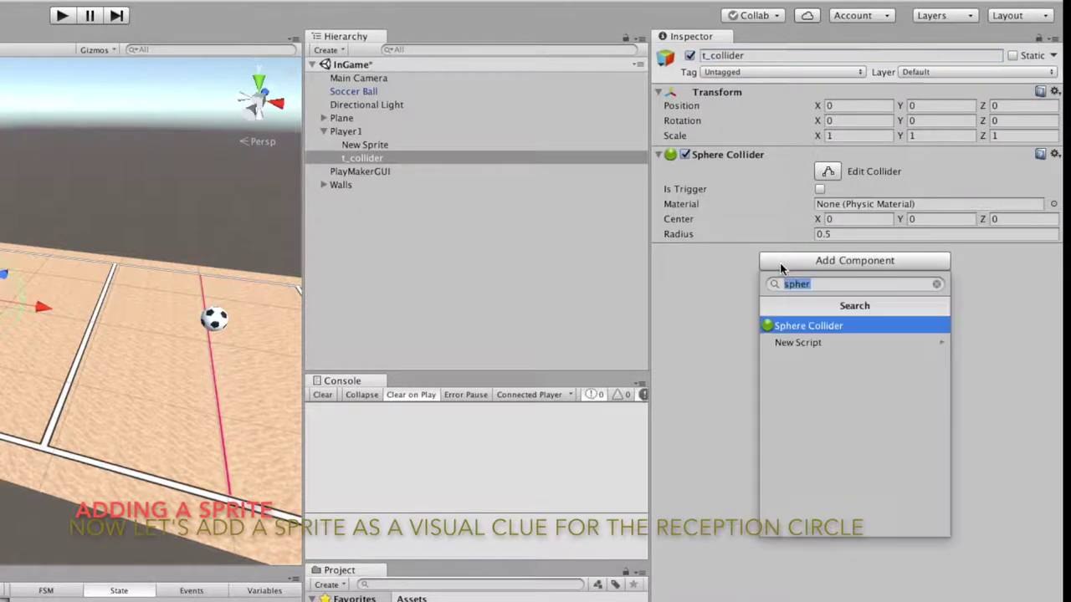
{"action": "type", "text": "sprite"}
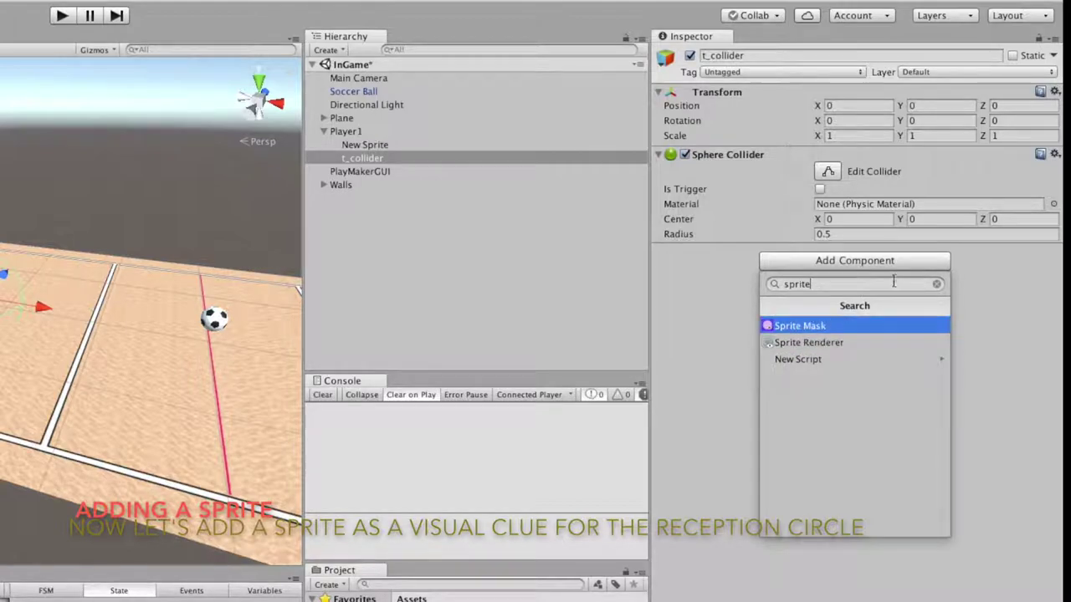
{"action": "left_click", "coordinate": [937, 284]}
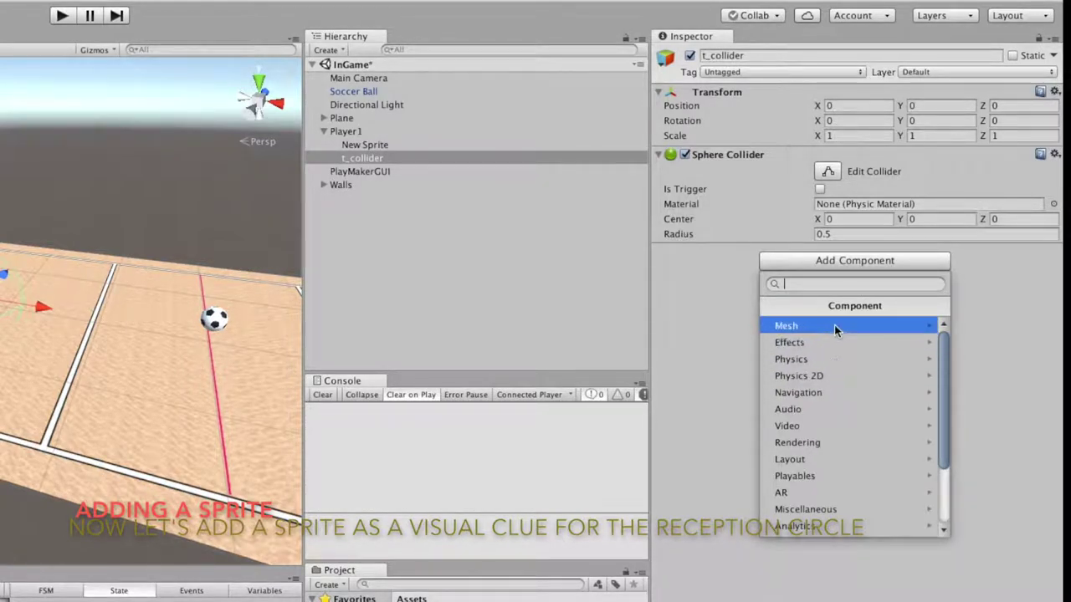
{"action": "left_click", "coordinate": [833, 443]}
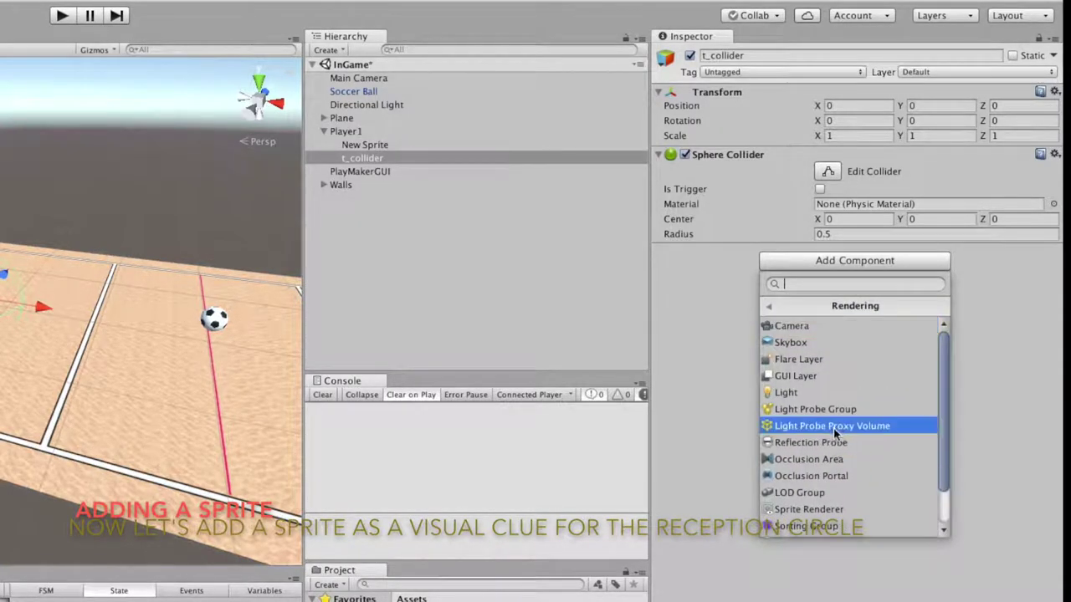
{"action": "scroll", "coordinate": [845, 477], "scroll_direction": "down", "scroll_amount": 2}
{"action": "left_click", "coordinate": [841, 476]}
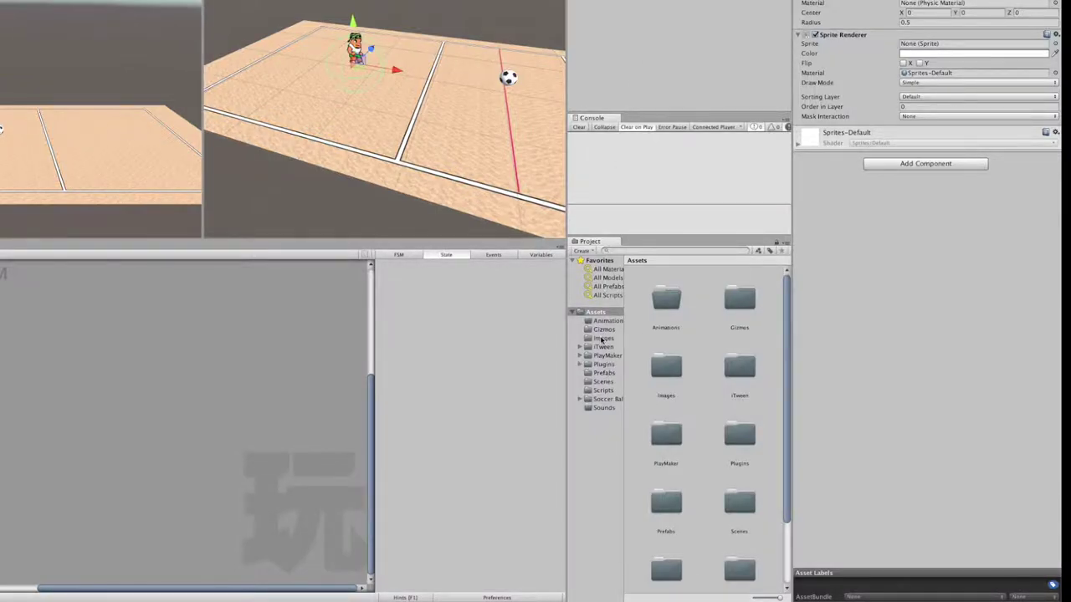
Set the texture type of the aim image in the Images folder to Sprite (2D and UI) and apply it.
{"action": "left_click", "coordinate": [603, 338]}
{"action": "left_click", "coordinate": [669, 298]}
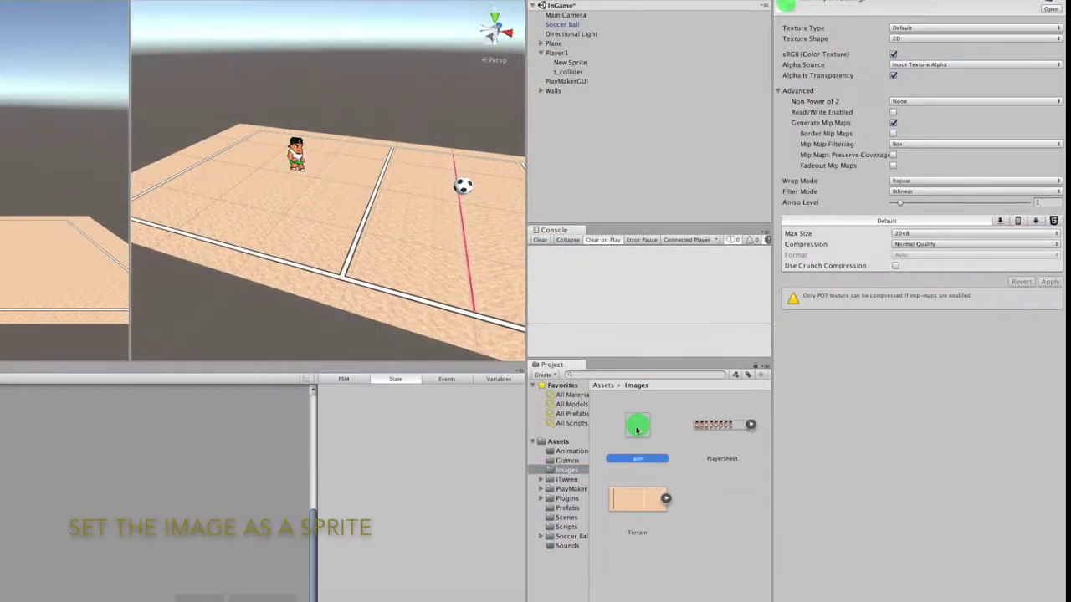
{"action": "left_click", "coordinate": [915, 29]}
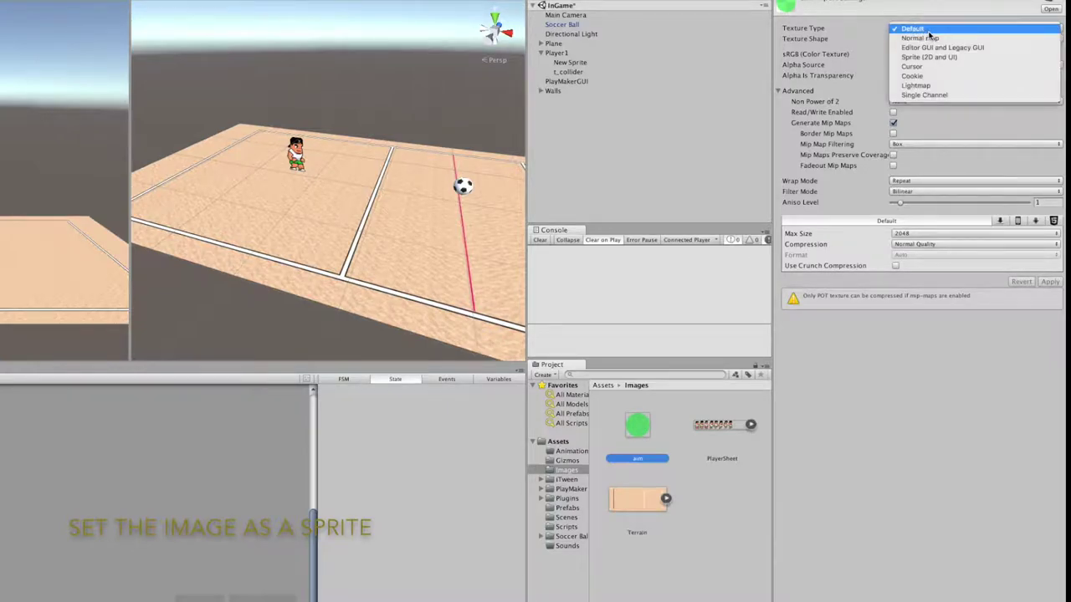
{"action": "left_click", "coordinate": [931, 56]}
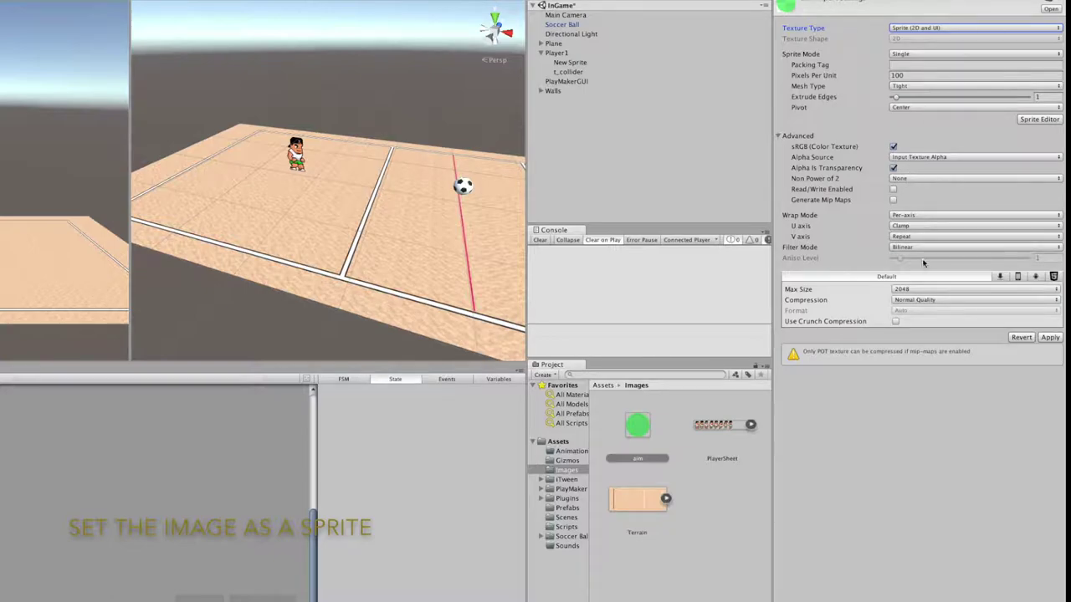
{"action": "left_click", "coordinate": [1050, 337]}
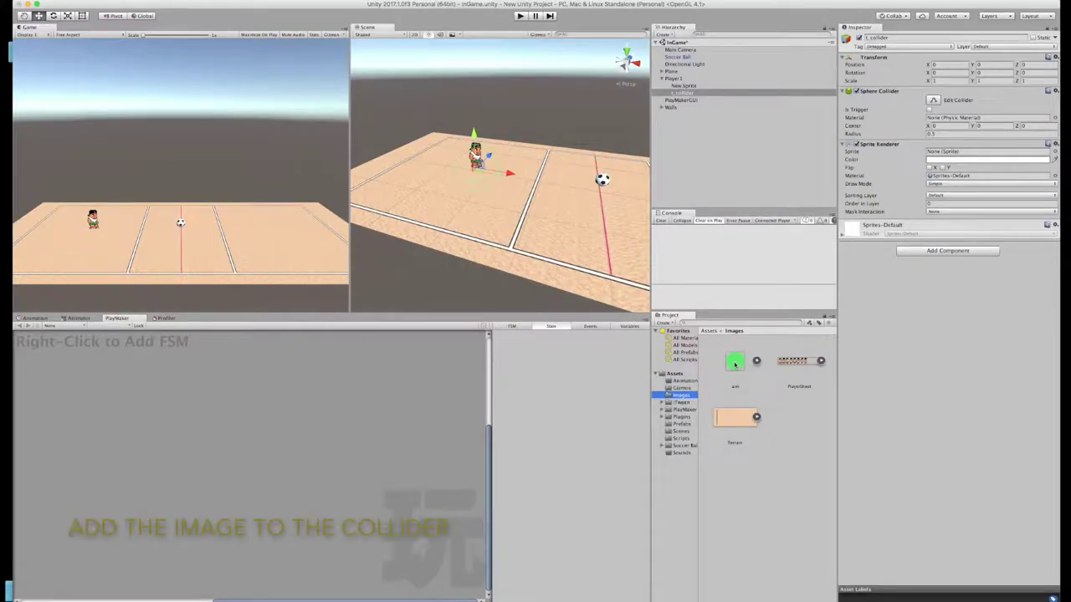
Assign the aim sprite to t_collider's Sprite Renderer and set its sorting layer to Characters.
{"action": "left_click_drag", "start_coordinate": [734, 363], "coordinate": [938, 153]}
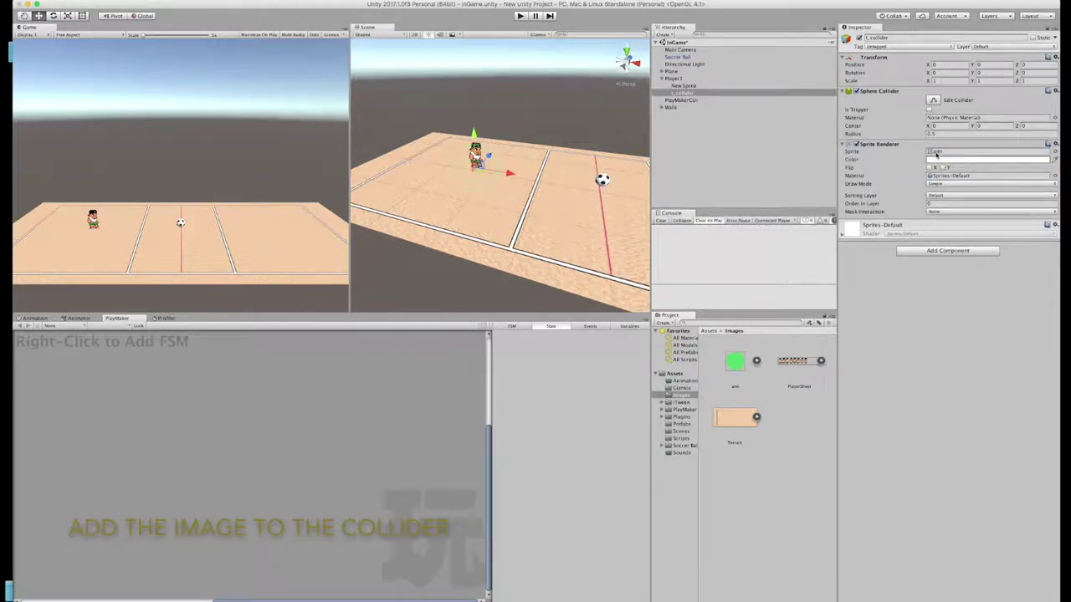
{"action": "left_click", "coordinate": [680, 93]}
{"action": "key", "text": "f"}
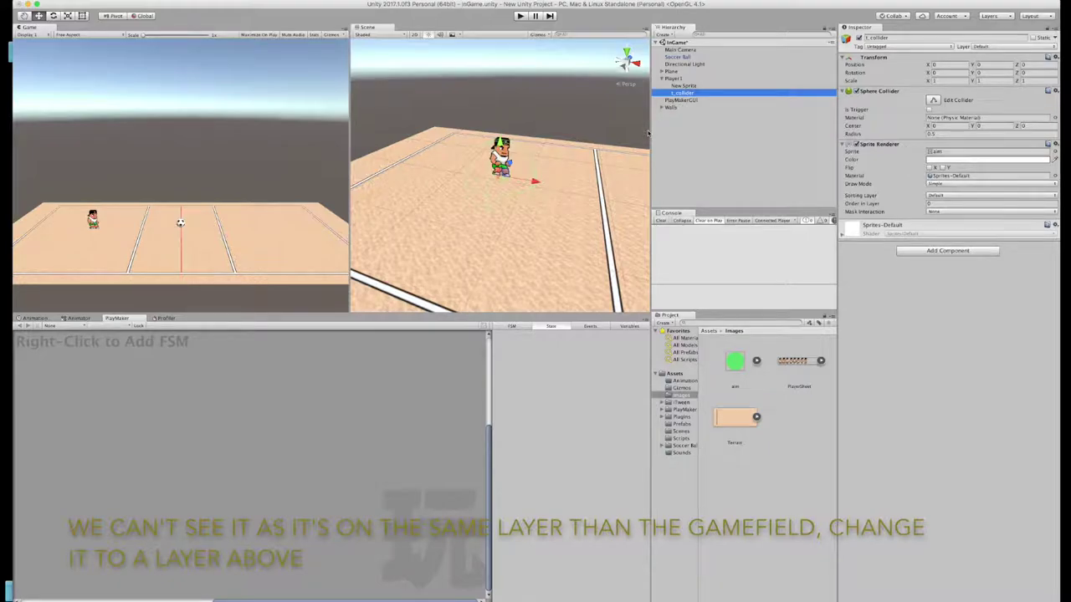
{"action": "left_click", "coordinate": [953, 196]}
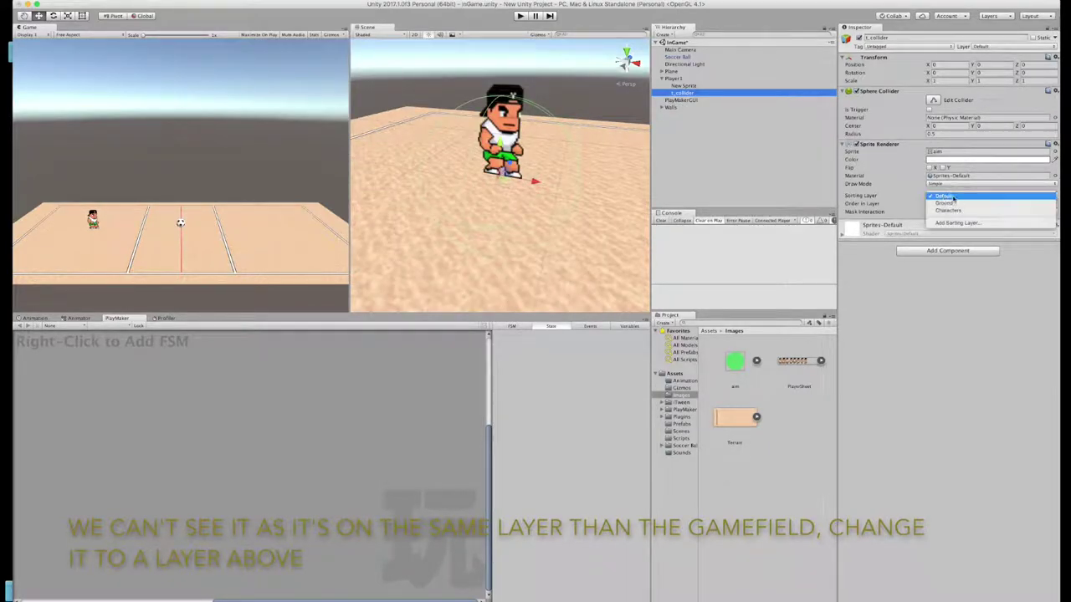
{"action": "left_click", "coordinate": [954, 213]}
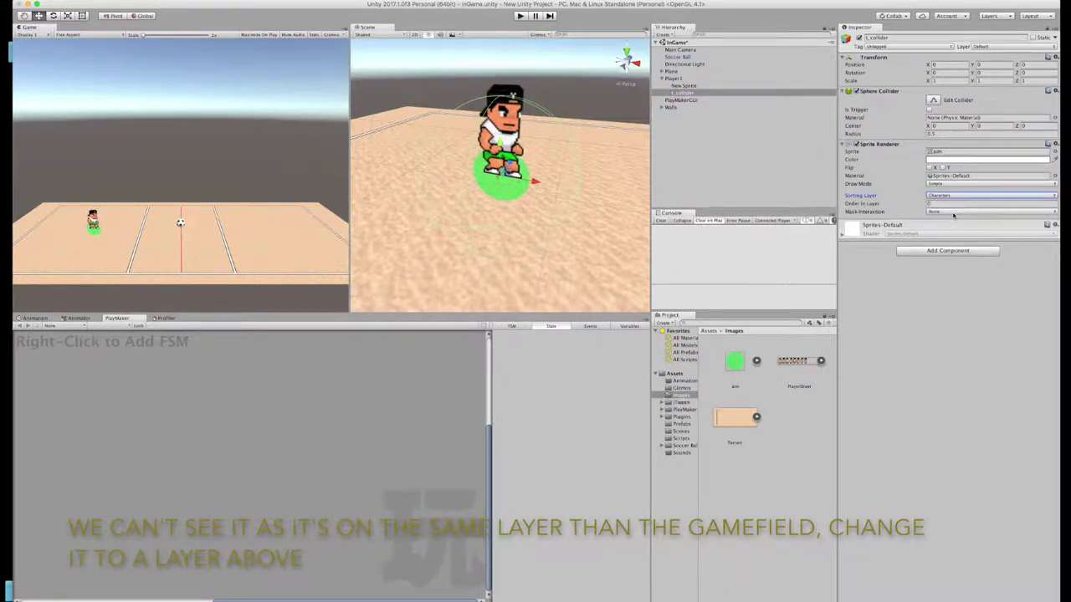
Set t_collider's X rotation to 90 so the green circle lies flat on the ground.
{"action": "scroll", "coordinate": [572, 191], "scroll_direction": "down", "scroll_amount": 3}
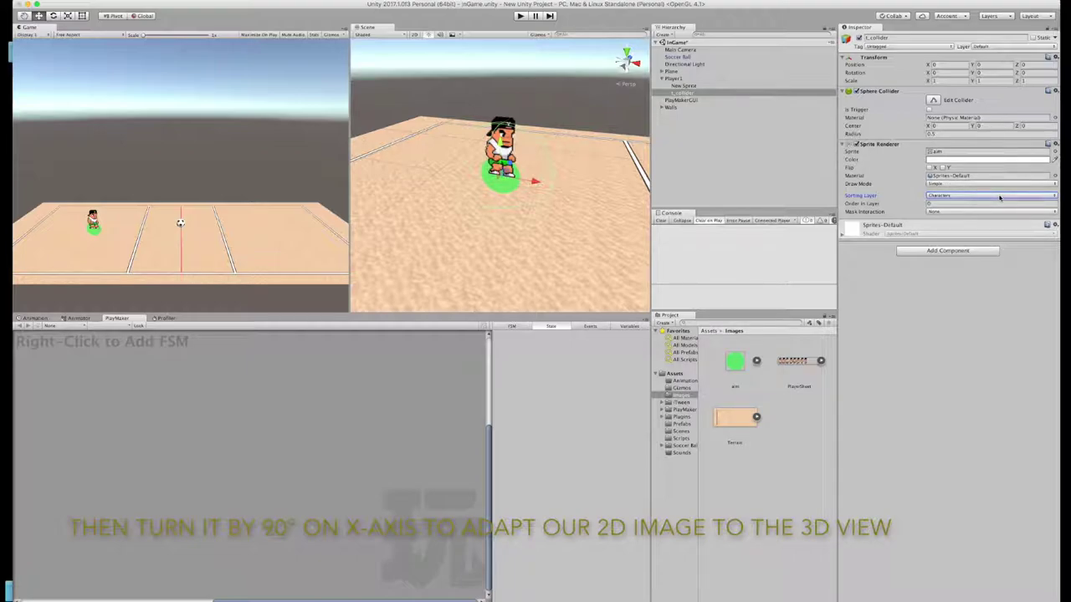
{"action": "left_click", "coordinate": [938, 73]}
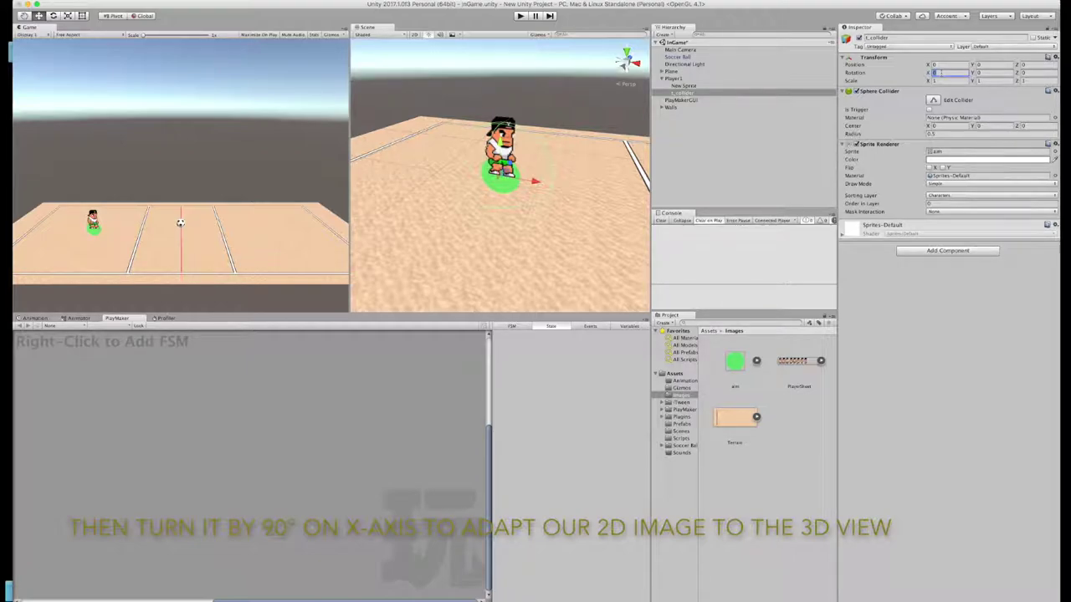
{"action": "type", "text": "90"}
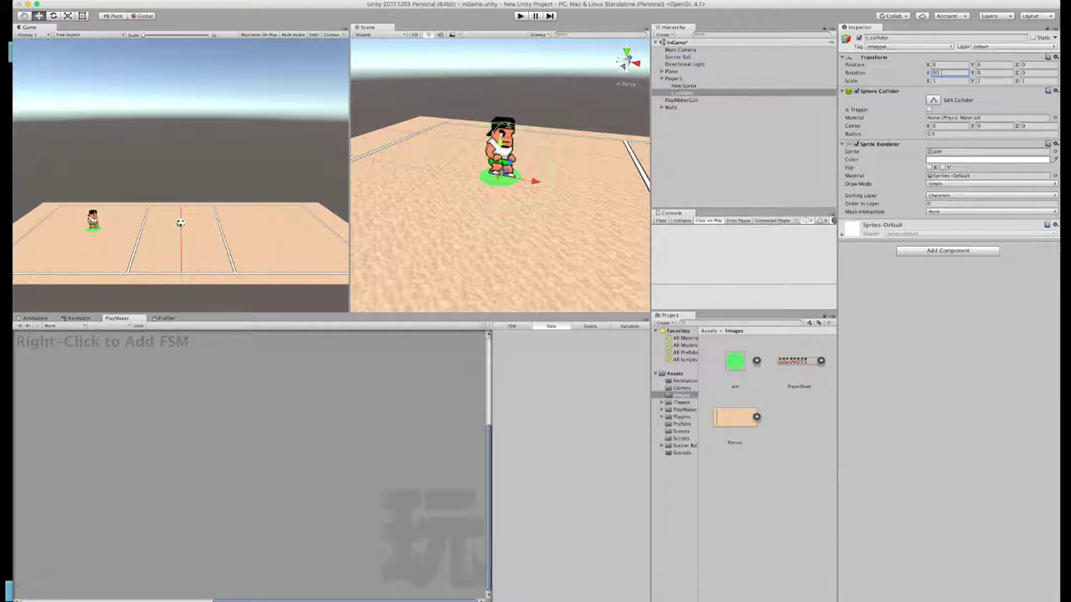
Deactivate the Plane object and set the radius of t_collider's Sphere Collider to 0.2.
{"action": "left_click", "coordinate": [672, 72]}
{"action": "left_click", "coordinate": [860, 39]}
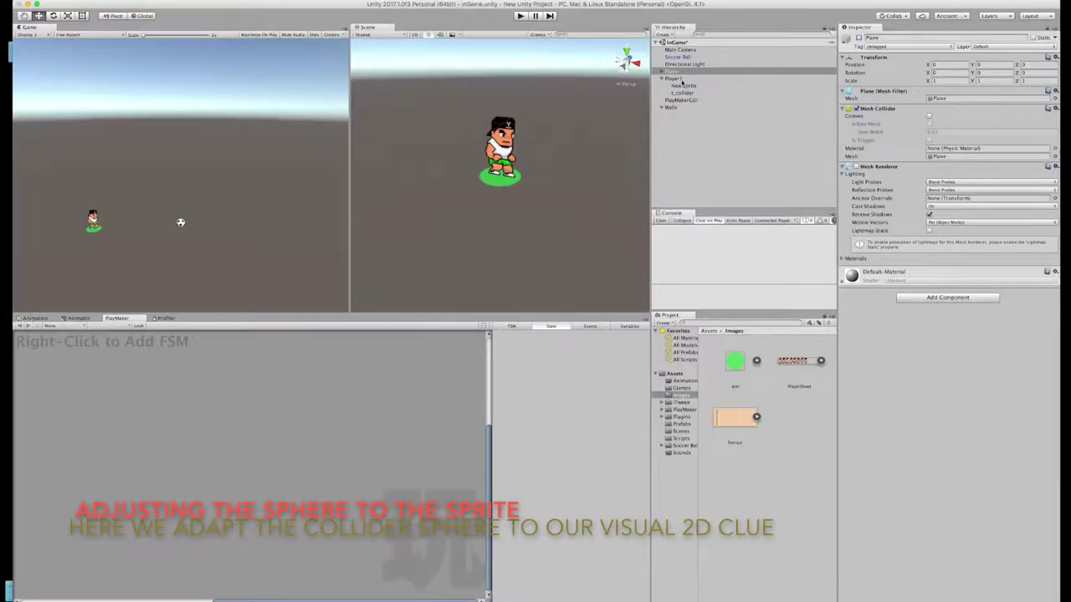
{"action": "left_click", "coordinate": [679, 79]}
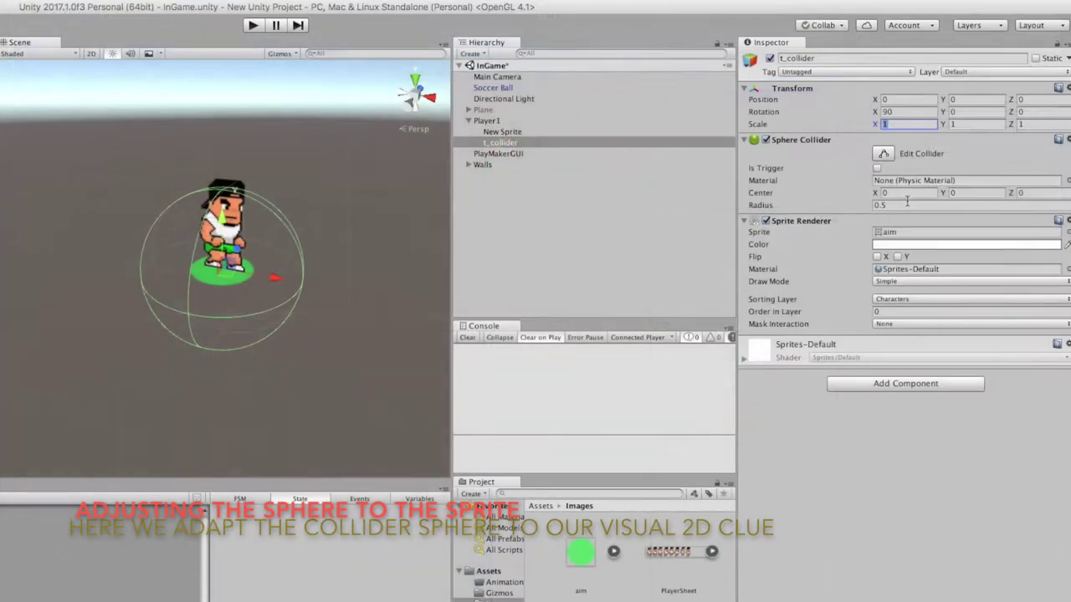
{"action": "left_click", "coordinate": [906, 204]}
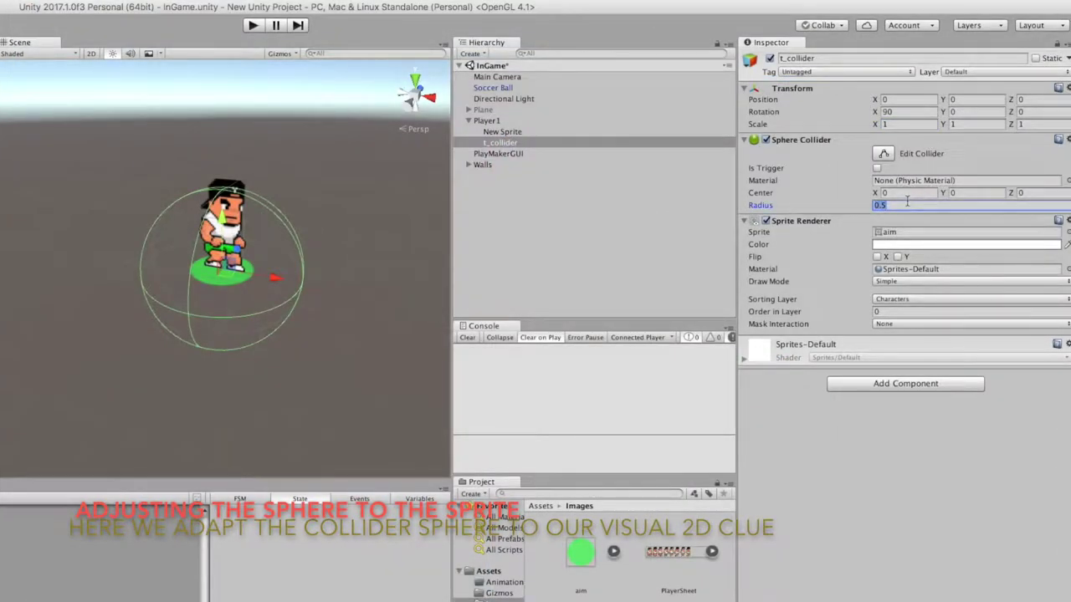
{"action": "type", "text": "0.2"}
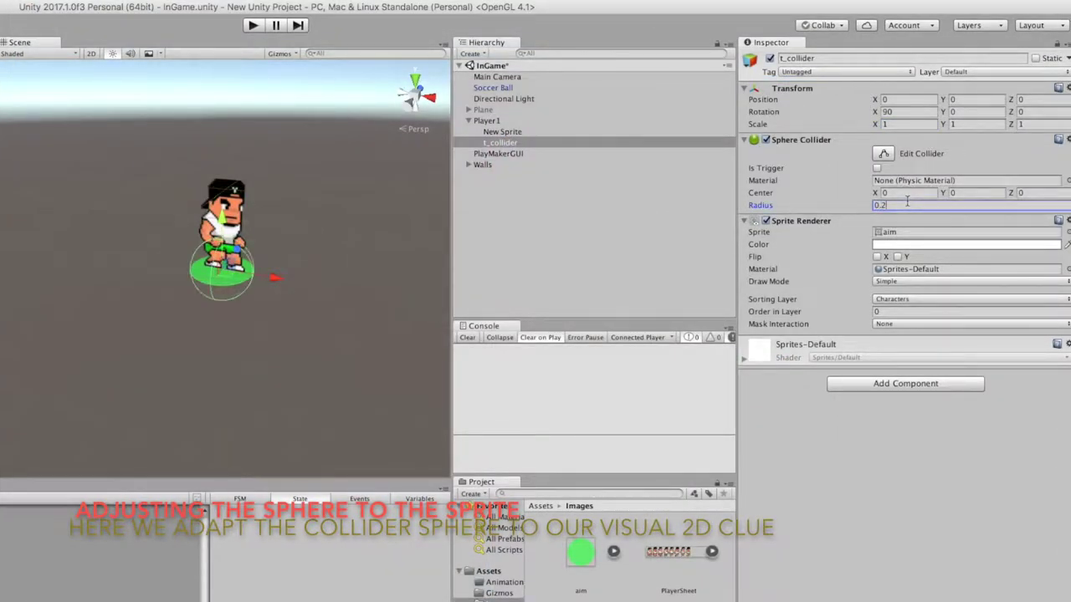
{"action": "left_click", "coordinate": [894, 123]}
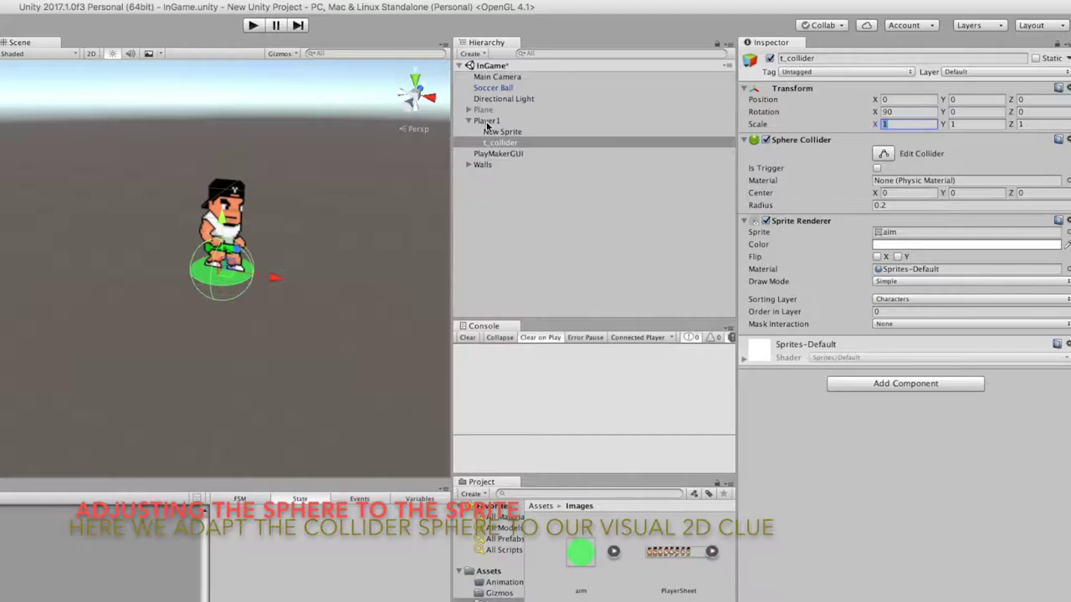
Reactivate the Plane object to show the playing field again.
{"action": "left_click", "coordinate": [485, 121]}
{"action": "left_click", "coordinate": [483, 110]}
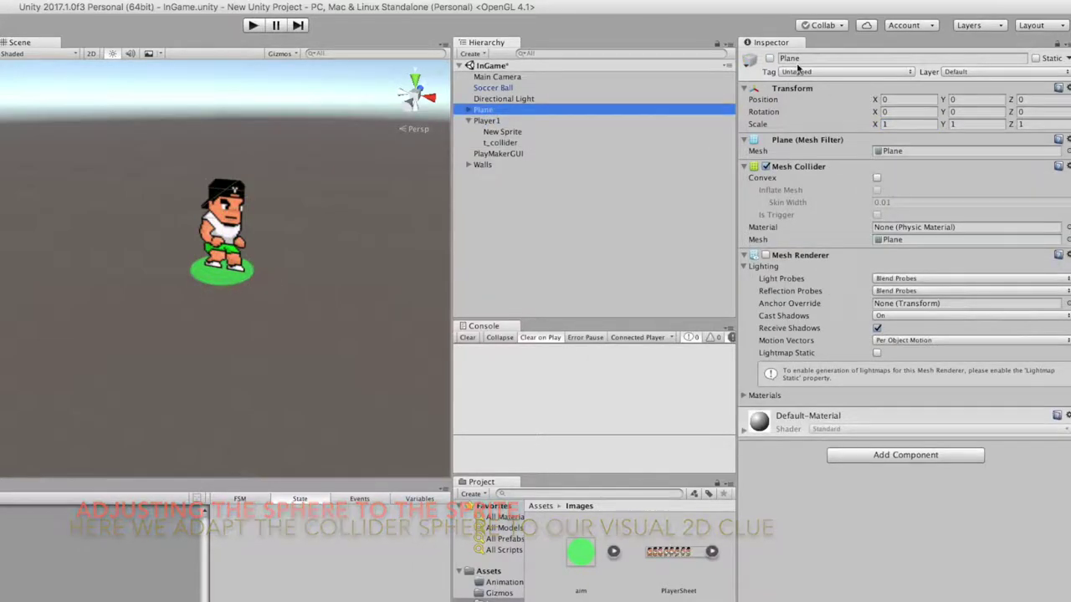
{"action": "left_click", "coordinate": [769, 59]}
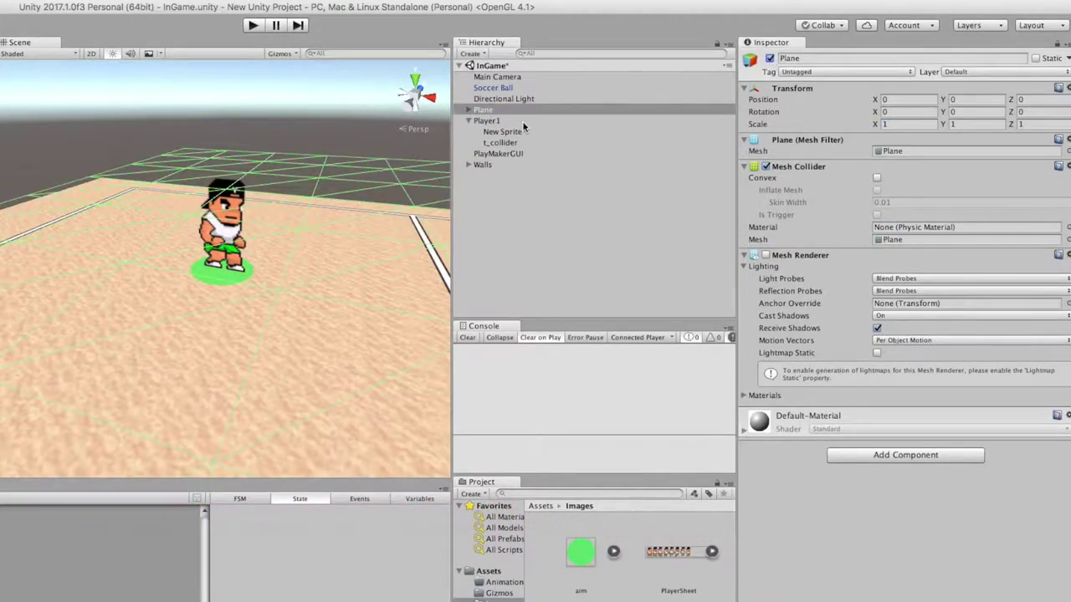
Set t_collider's scale to 5 on both X and Y.
{"action": "left_click", "coordinate": [501, 121]}
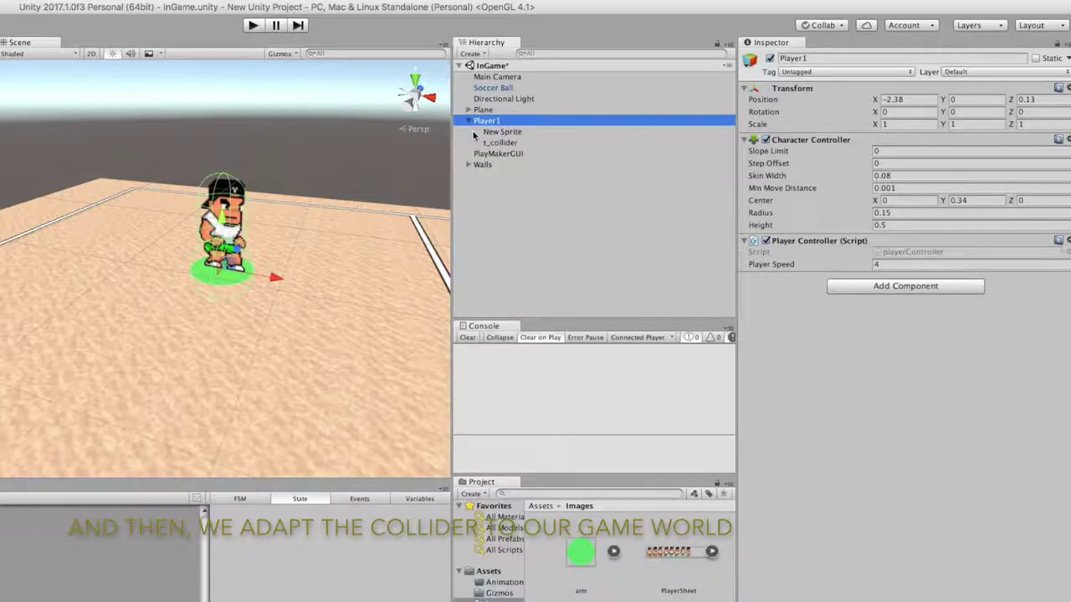
{"action": "left_click", "coordinate": [502, 143]}
{"action": "left_click", "coordinate": [909, 125]}
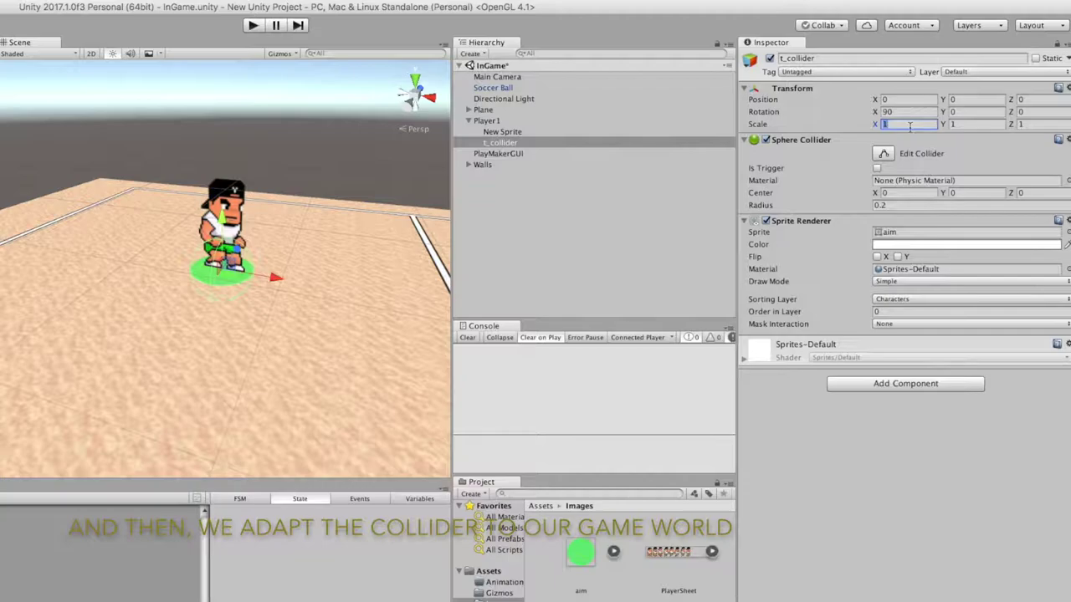
{"action": "type", "text": "5"}
{"action": "left_click", "coordinate": [958, 125]}
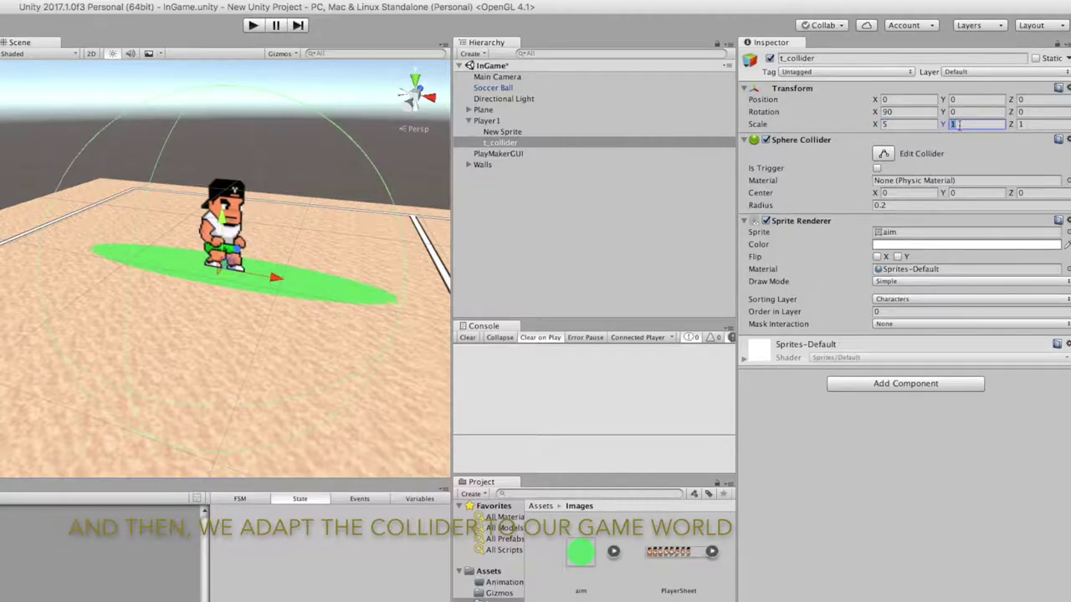
{"action": "type", "text": "5"}
{"action": "scroll", "coordinate": [375, 225], "scroll_direction": "down", "scroll_amount": 5}
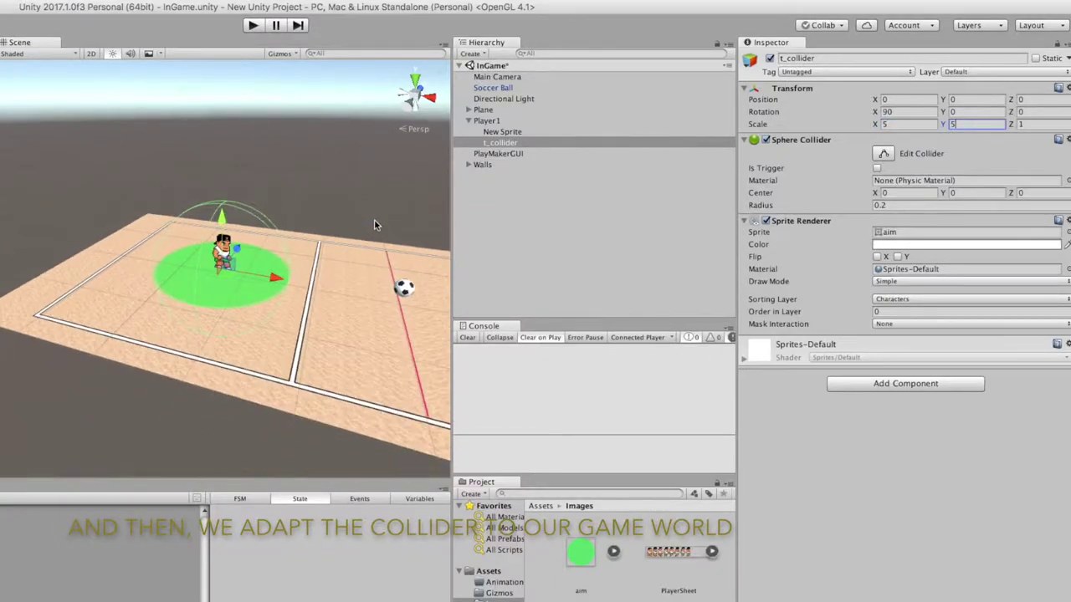
{"action": "scroll", "coordinate": [375, 222], "scroll_direction": "down", "scroll_amount": 3}
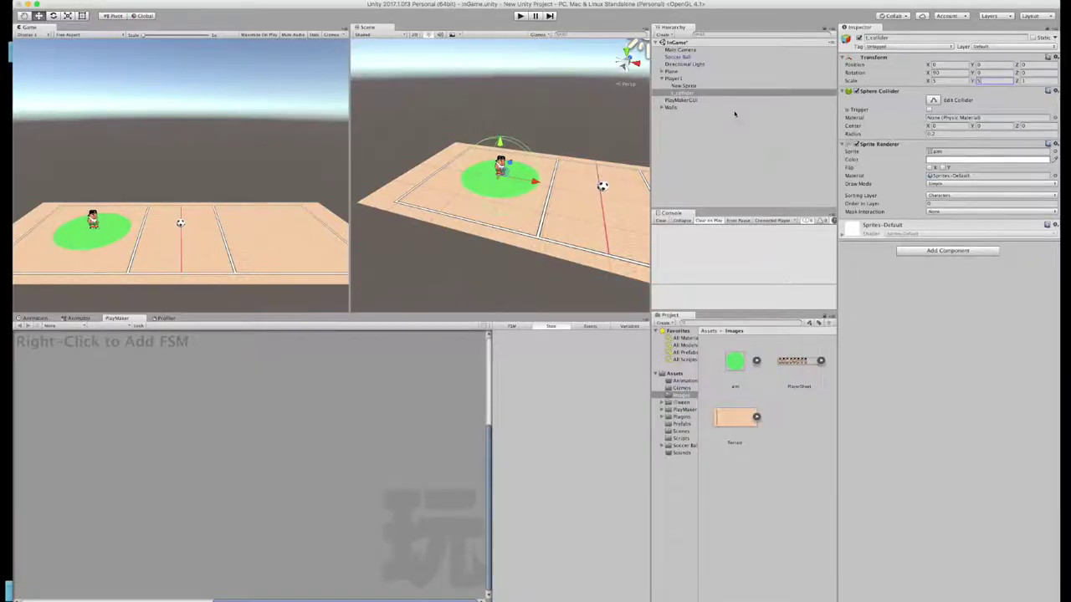
Add a PlayMaker FSM to the t_collider object.
{"action": "left_click", "coordinate": [689, 93]}
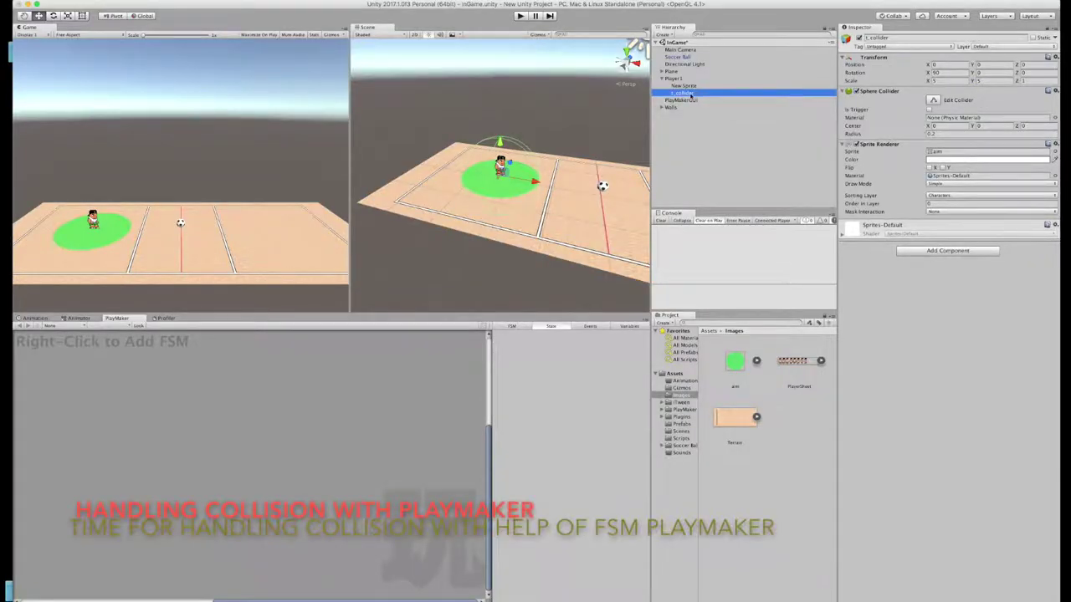
{"action": "right_click", "coordinate": [167, 362]}
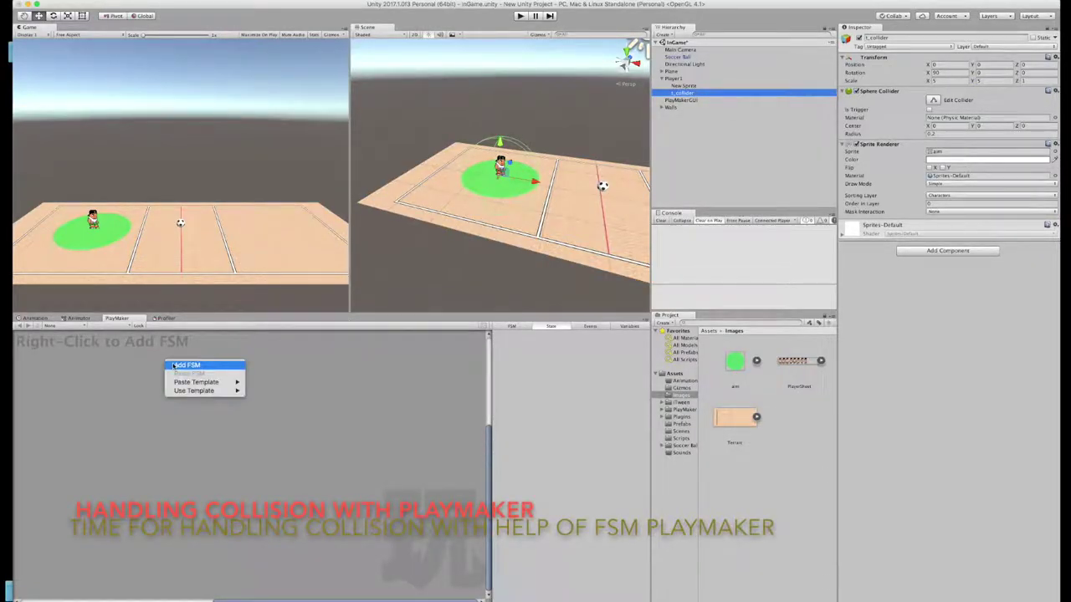
{"action": "left_click", "coordinate": [186, 366]}
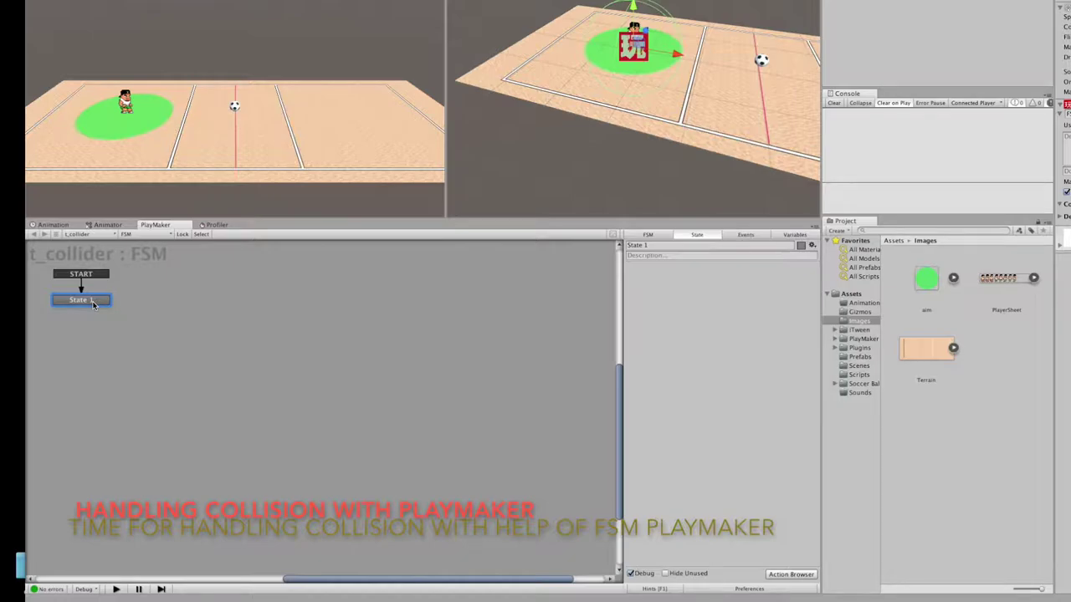
Rename the FSM's start state to Setup.
{"action": "left_click", "coordinate": [652, 245]}
{"action": "type", "text": "Setup"}
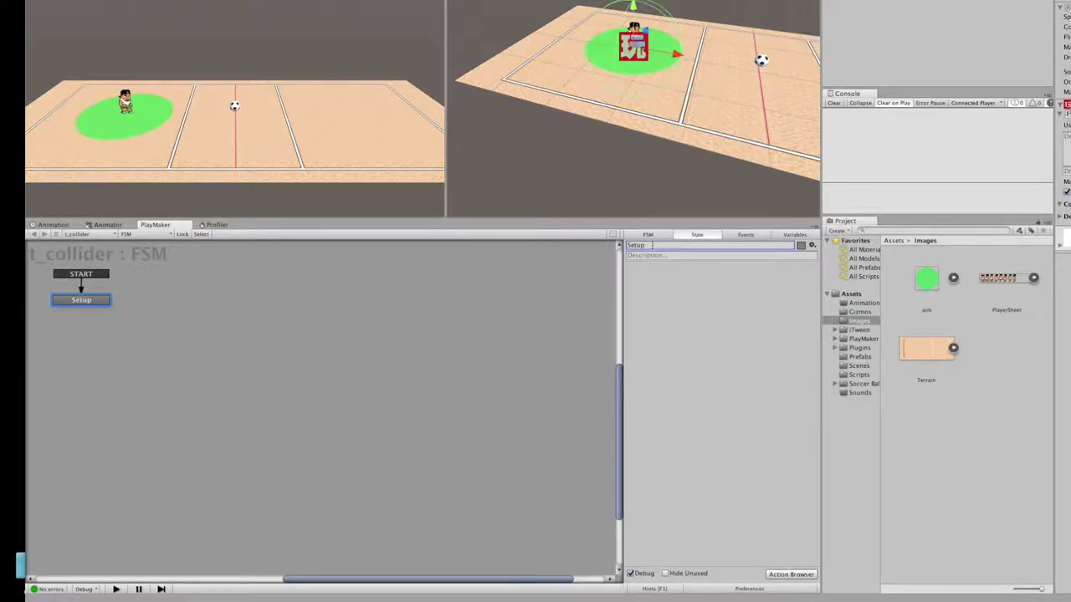
{"action": "key", "text": "Return"}
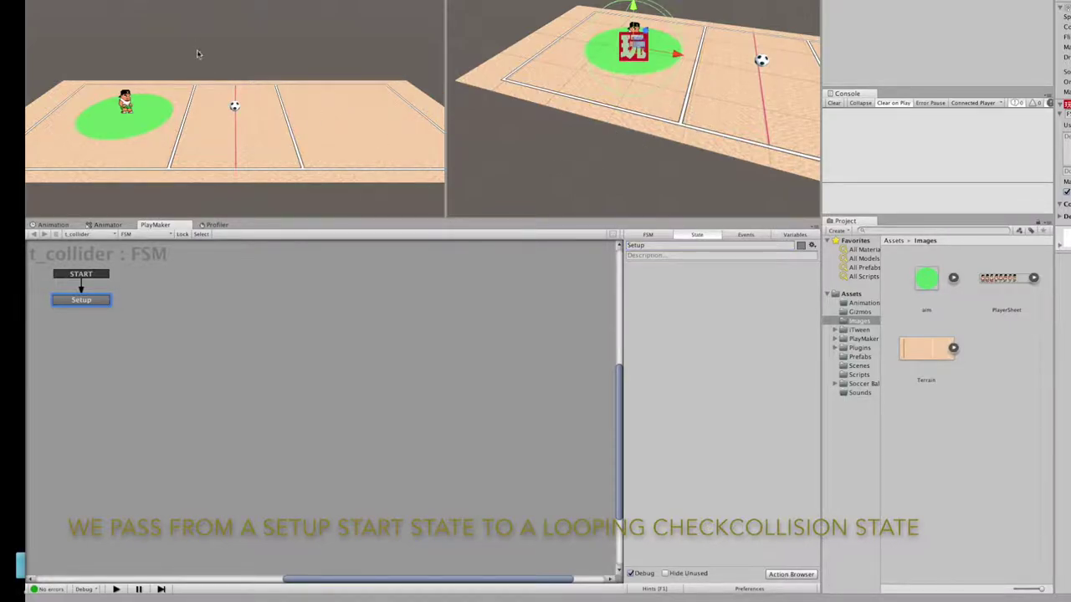
Add a second state named checkCollision to the t_collider FSM and place it beside the Setup state.
{"action": "right_click", "coordinate": [215, 285]}
{"action": "left_click", "coordinate": [234, 285]}
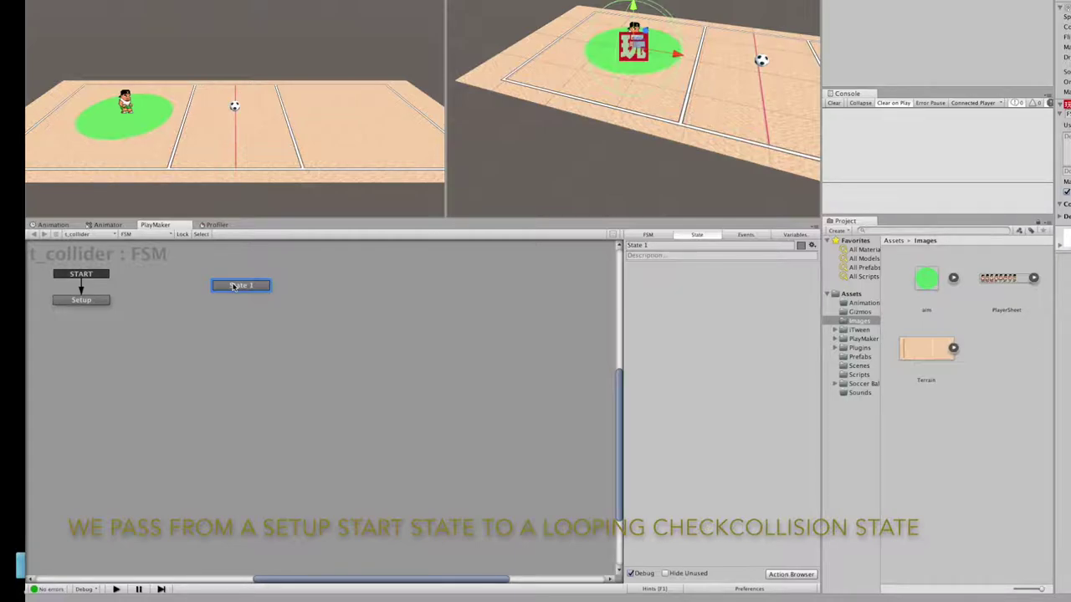
{"action": "left_click", "coordinate": [676, 244]}
{"action": "type", "text": "checkCollision"}
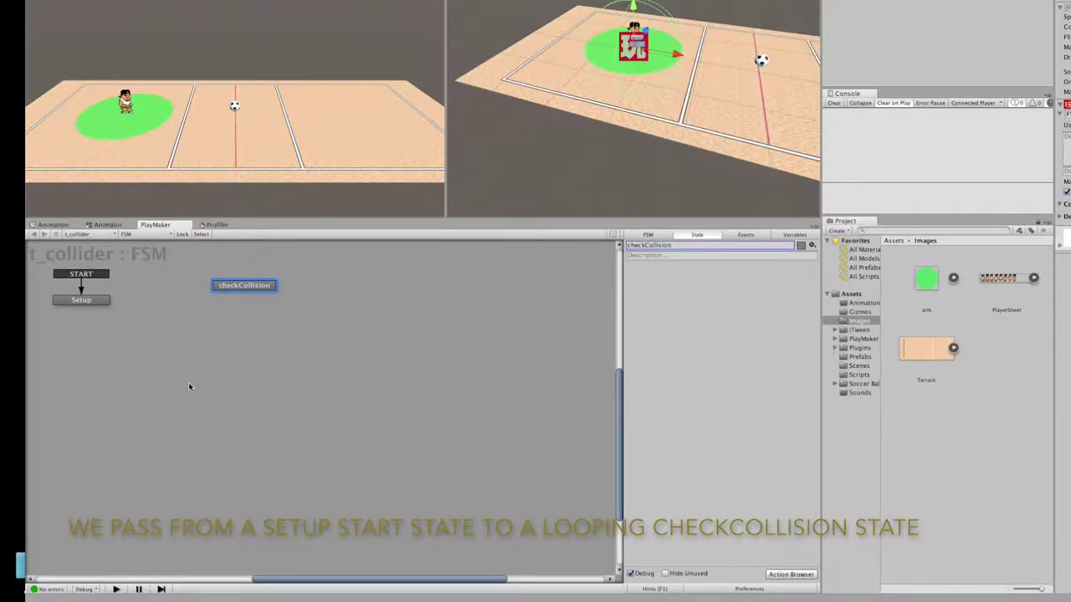
{"action": "left_click_drag", "start_coordinate": [241, 286], "coordinate": [179, 304]}
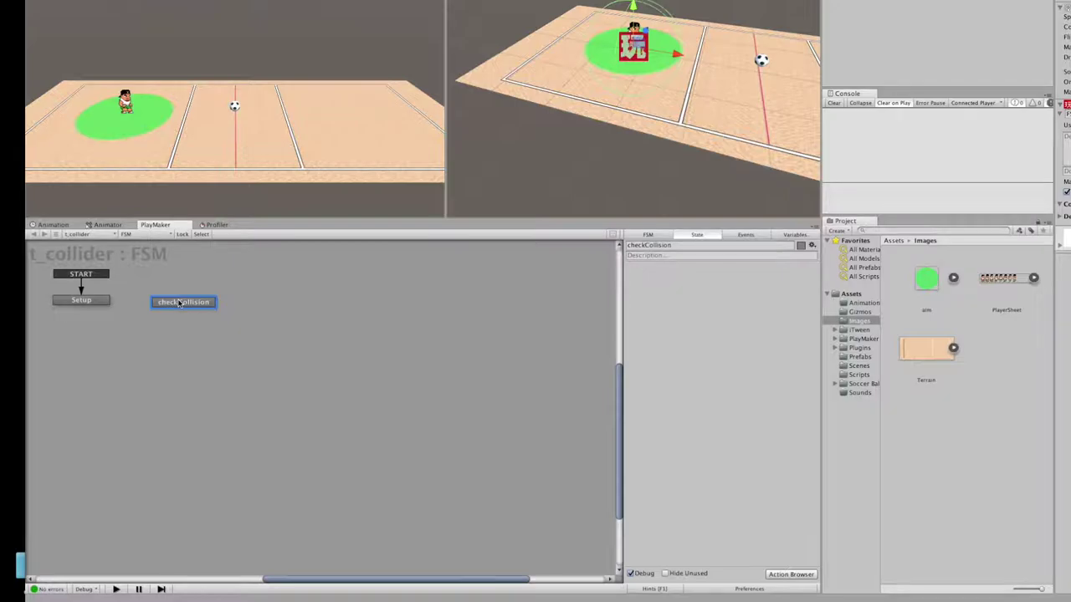
Add a FINISHED transition to the Setup state and link it to checkCollision.
{"action": "left_click", "coordinate": [93, 300]}
{"action": "right_click", "coordinate": [94, 298]}
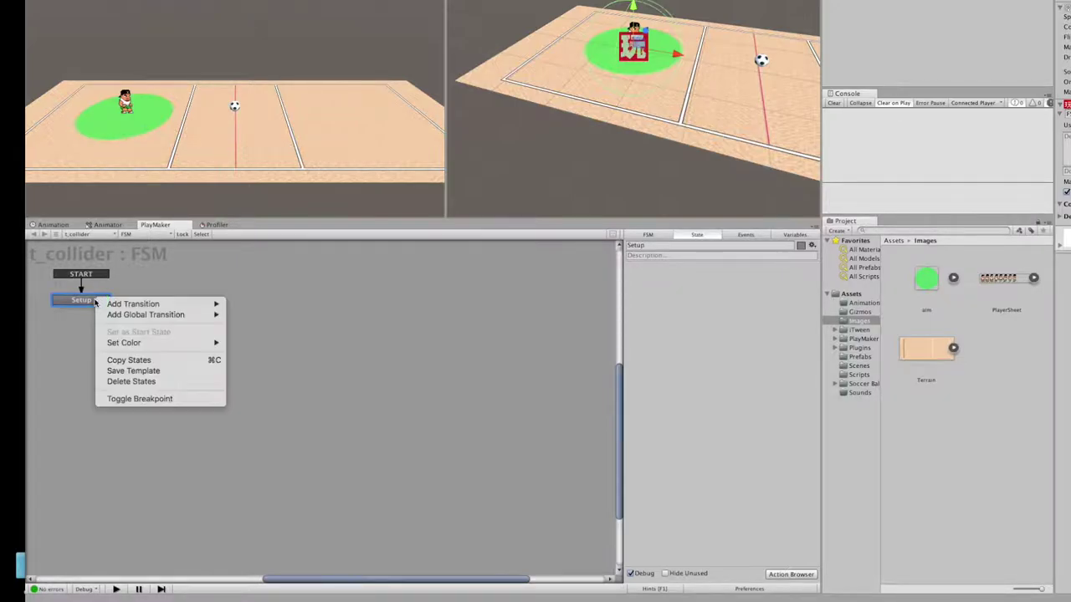
{"action": "mouse_move", "coordinate": [125, 307]}
{"action": "left_click", "coordinate": [235, 304]}
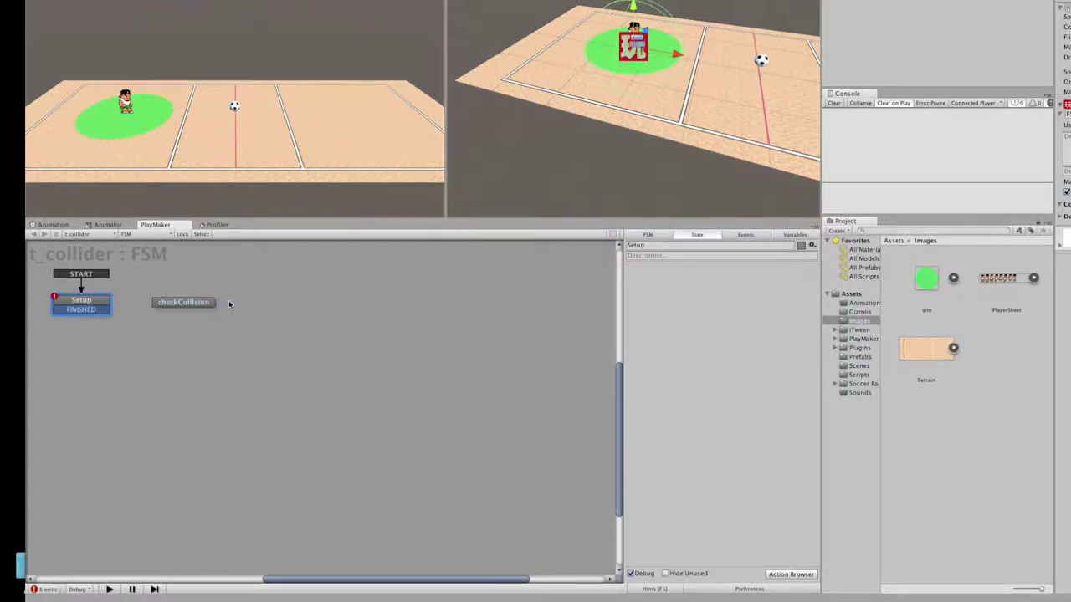
{"action": "left_click_drag", "start_coordinate": [87, 315], "coordinate": [189, 305]}
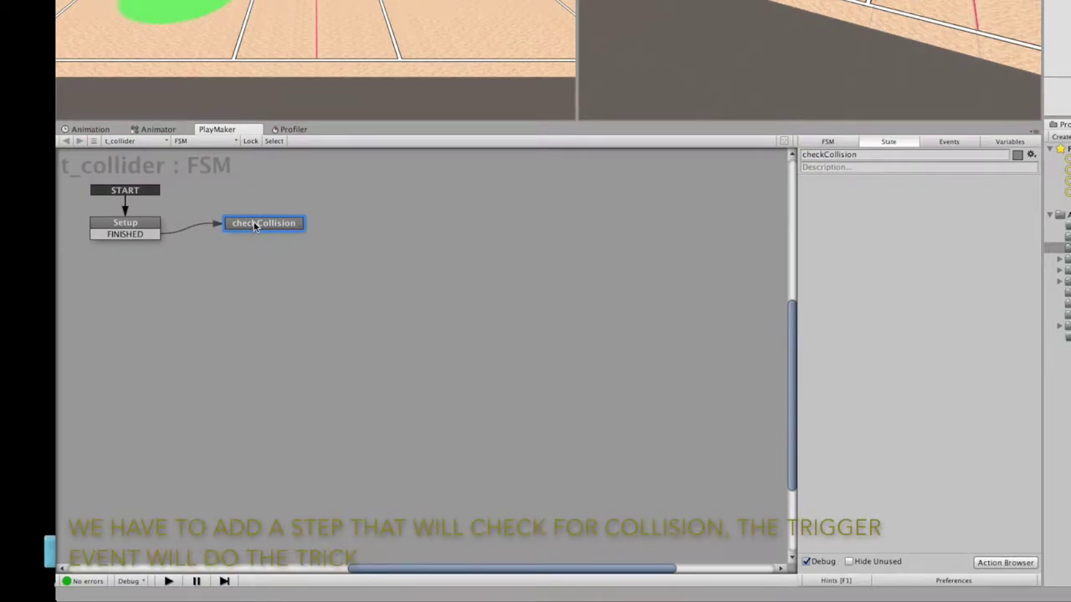
Find the Trigger Event action in the action library and add it to the checkCollision state.
{"action": "left_click", "coordinate": [266, 225]}
{"action": "left_click", "coordinate": [1000, 563]}
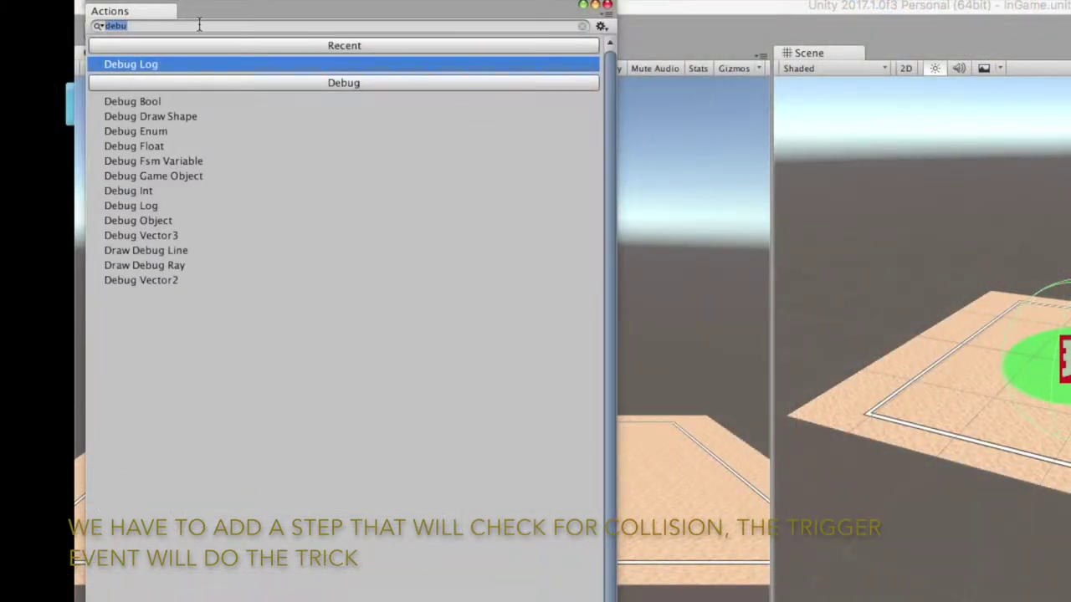
{"action": "key", "text": "BackSpace"}
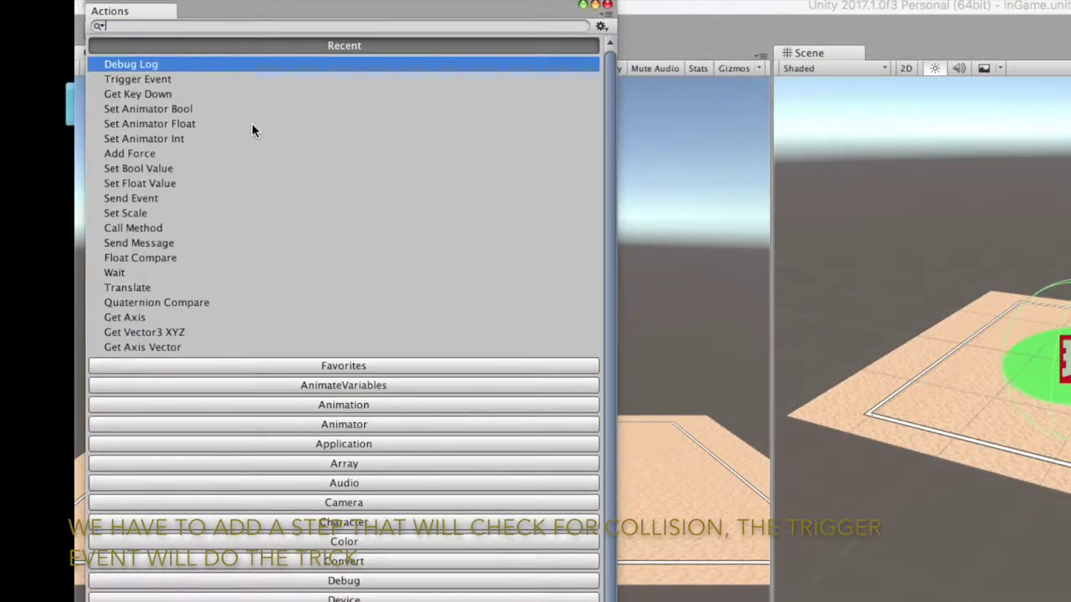
{"action": "type", "text": "tri"}
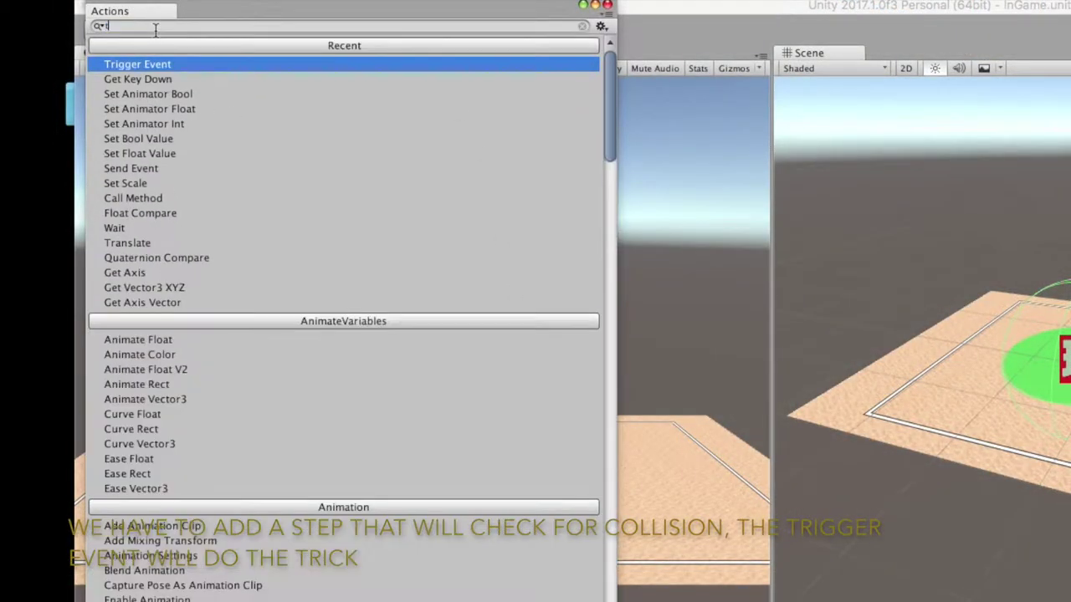
{"action": "double_click", "coordinate": [158, 64]}
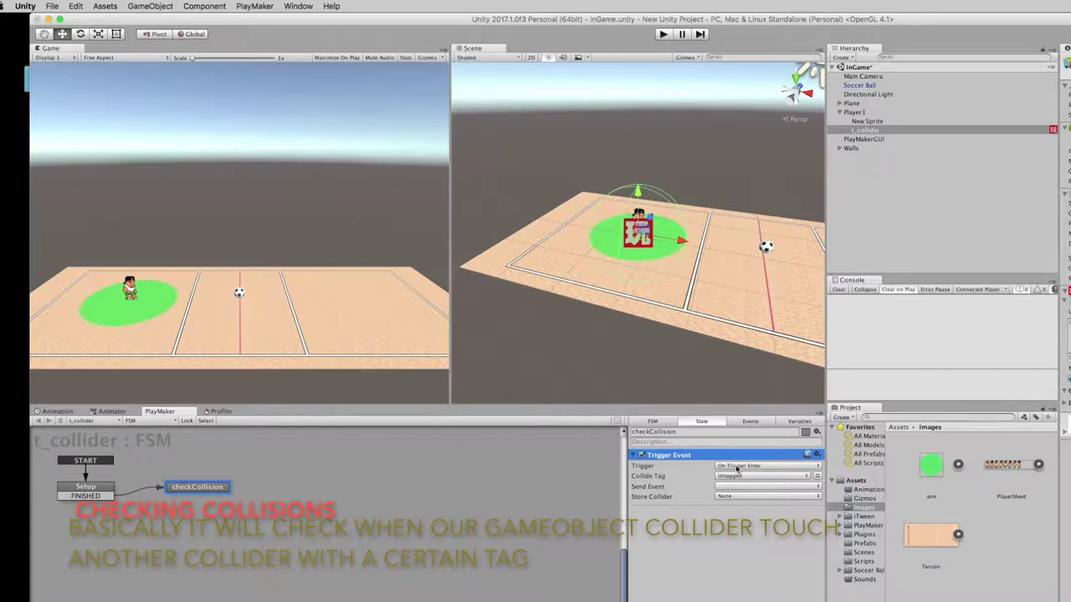
Create a new project tag named ball, starting from the Trigger Event's collide tag options.
{"action": "left_click", "coordinate": [766, 476]}
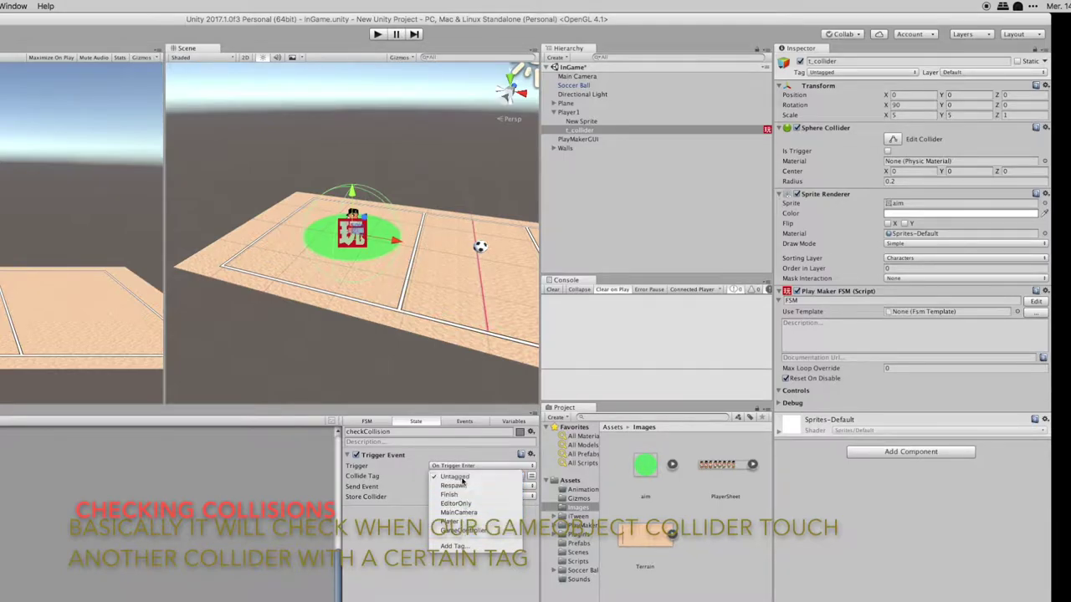
{"action": "left_click", "coordinate": [461, 477]}
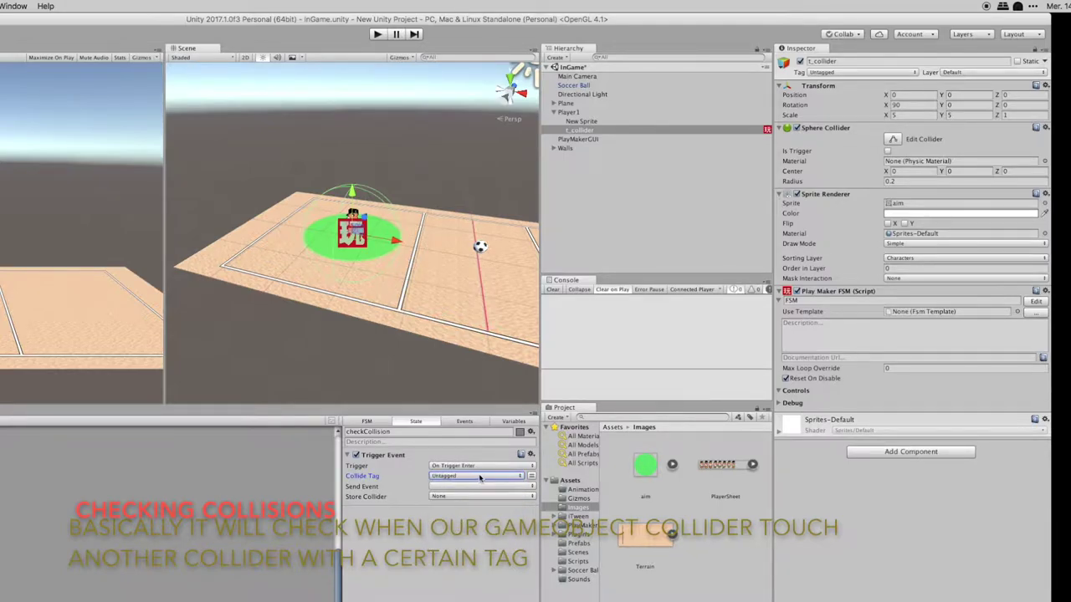
{"action": "left_click", "coordinate": [479, 476]}
{"action": "left_click", "coordinate": [458, 551]}
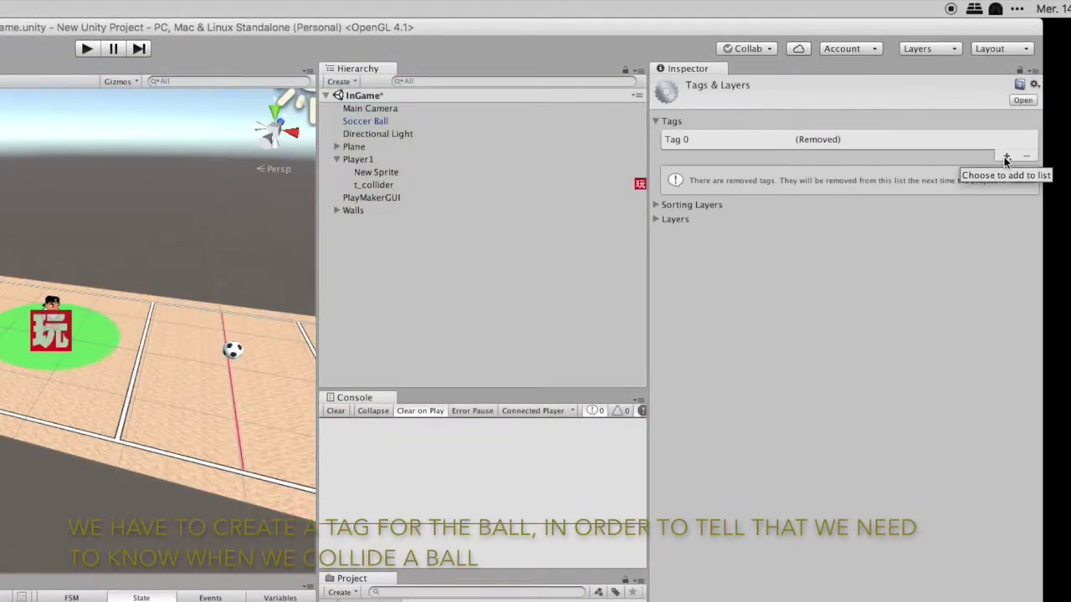
{"action": "left_click", "coordinate": [1006, 157]}
{"action": "type", "text": "ball"}
{"action": "left_click", "coordinate": [834, 176]}
Assign the ball tag to the Soccer Ball object.
{"action": "left_click", "coordinate": [370, 120]}
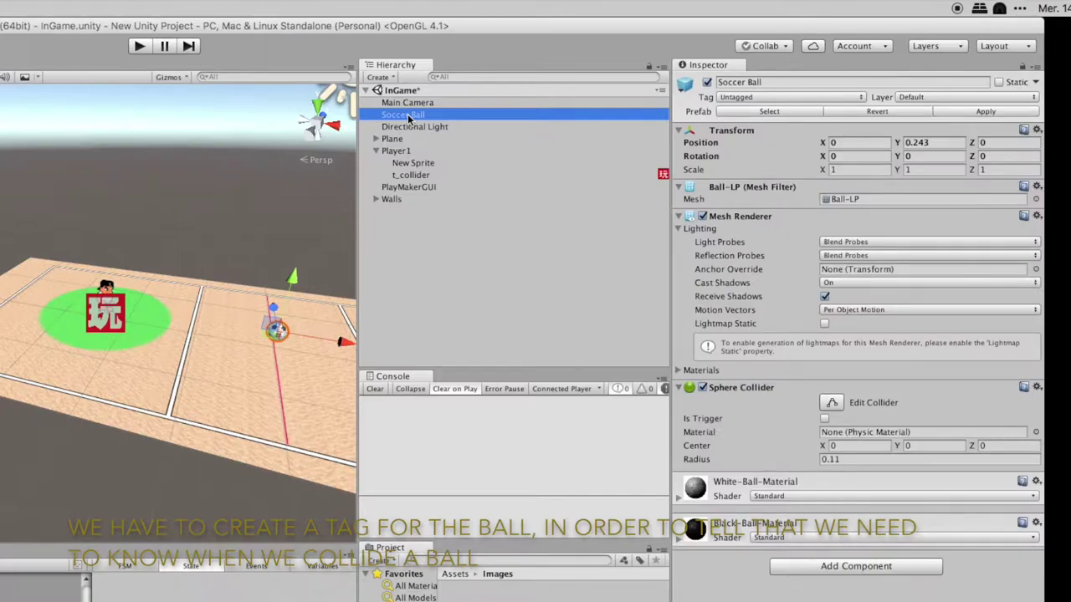
{"action": "left_click", "coordinate": [757, 100]}
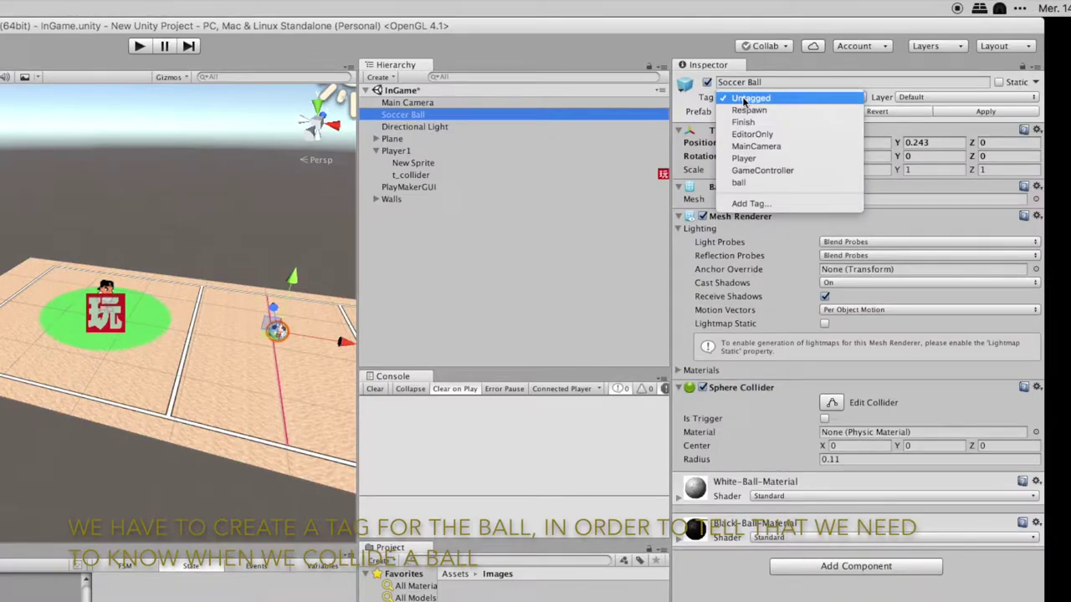
{"action": "left_click", "coordinate": [742, 184]}
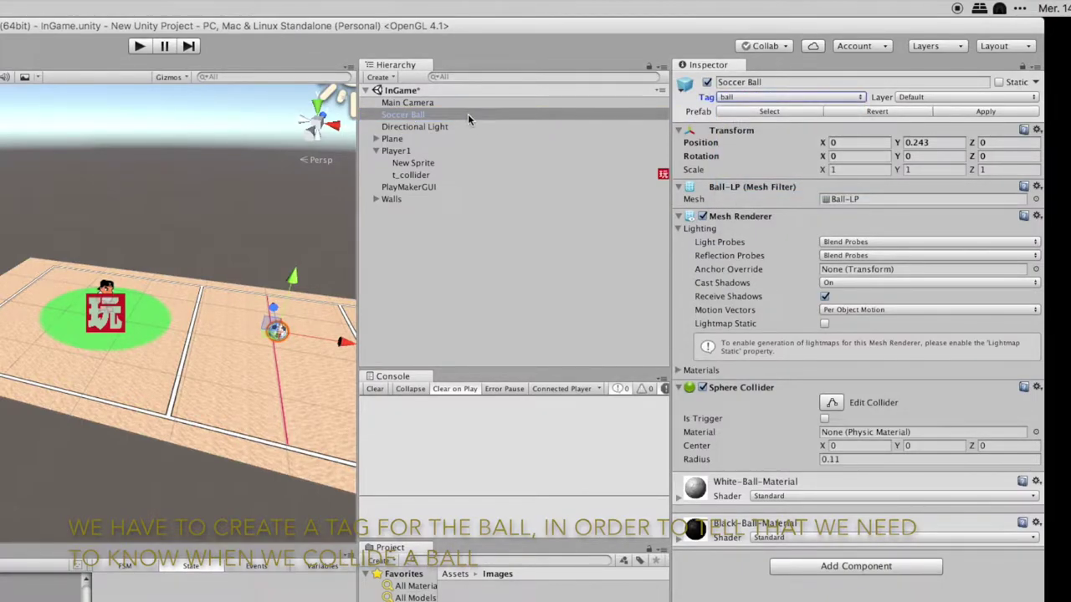
In t_collider's checkCollision state, set the Trigger Event's collide tag to ball and its trigger to On Trigger Stay.
{"action": "left_click", "coordinate": [410, 175]}
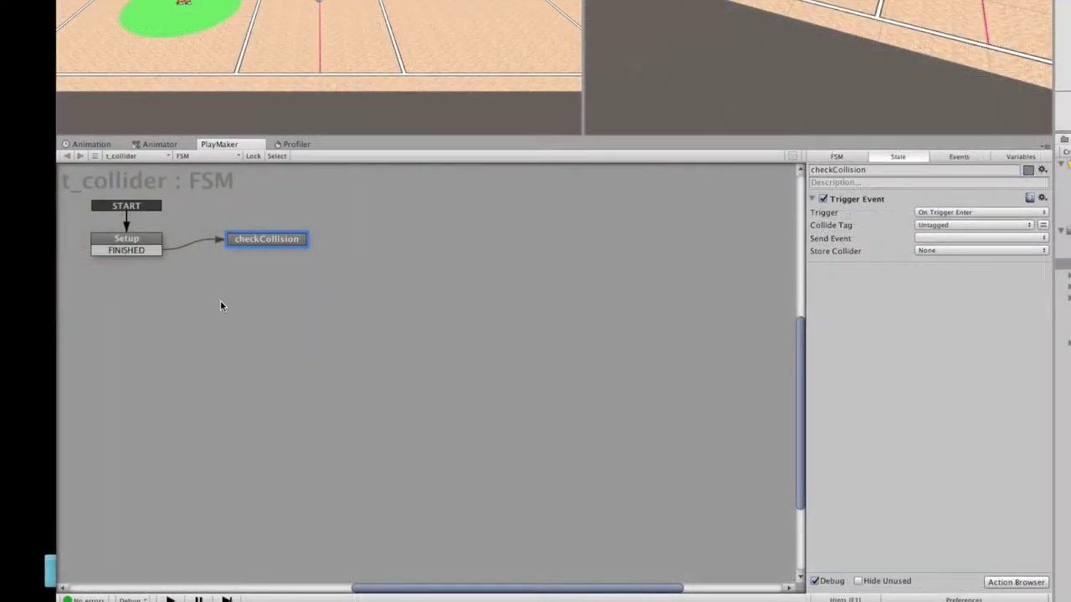
{"action": "left_click", "coordinate": [967, 225]}
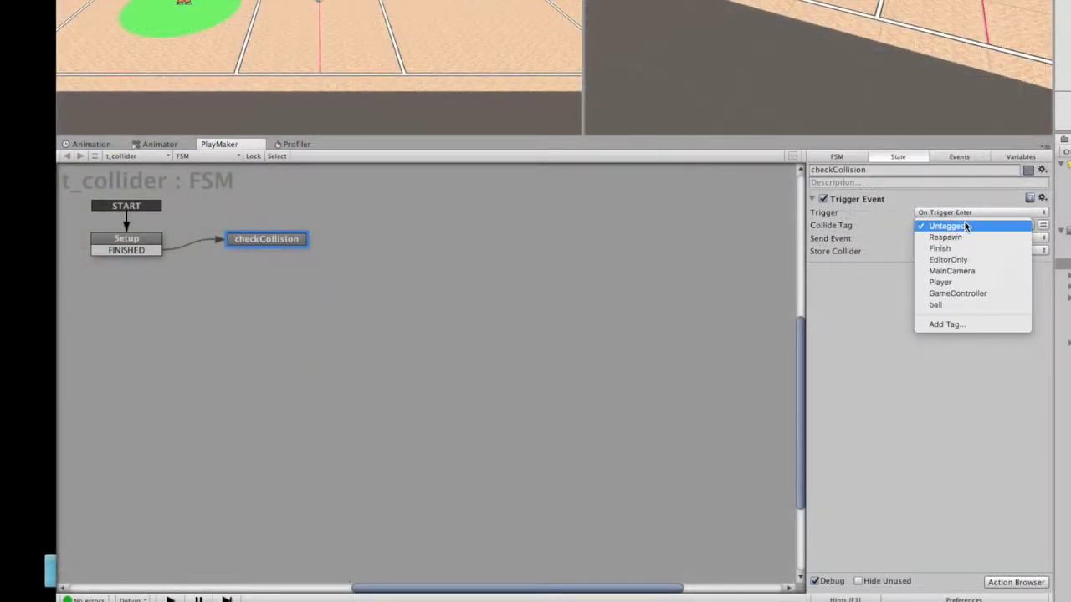
{"action": "left_click", "coordinate": [951, 305]}
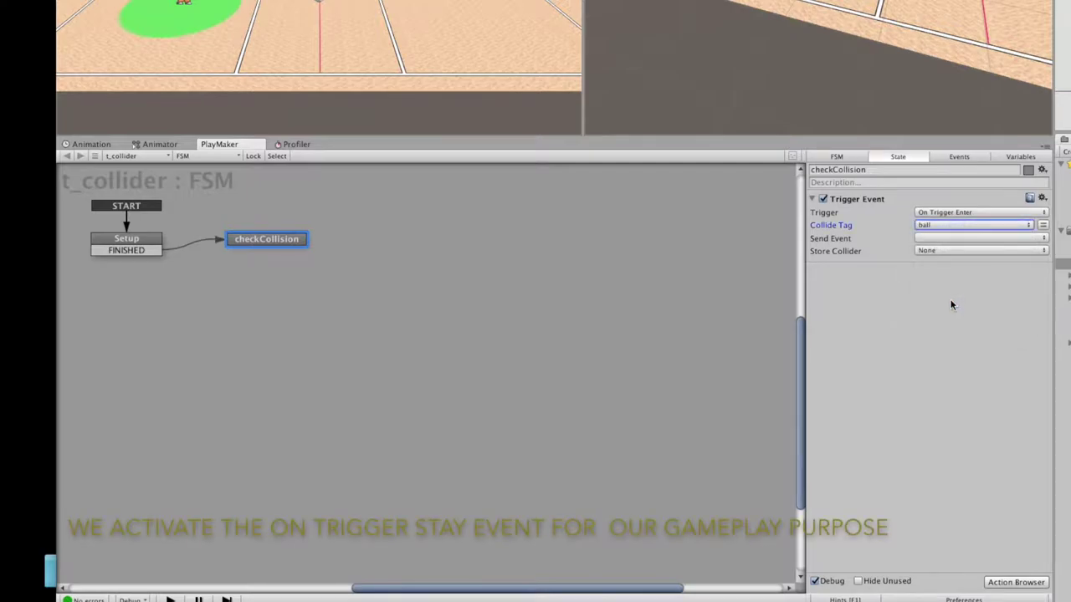
{"action": "left_click", "coordinate": [955, 215]}
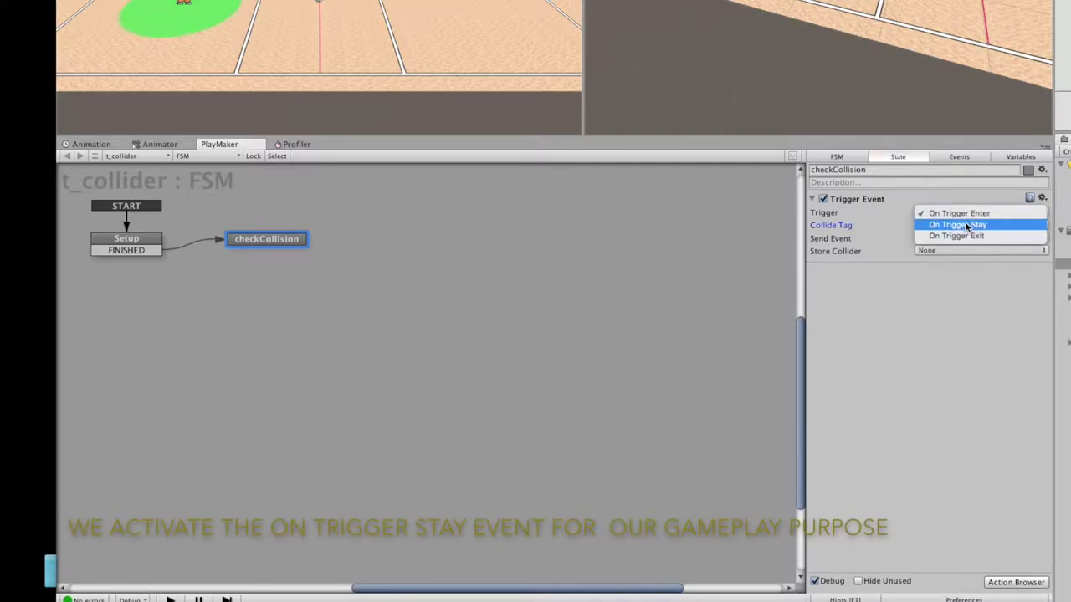
{"action": "left_click", "coordinate": [967, 226]}
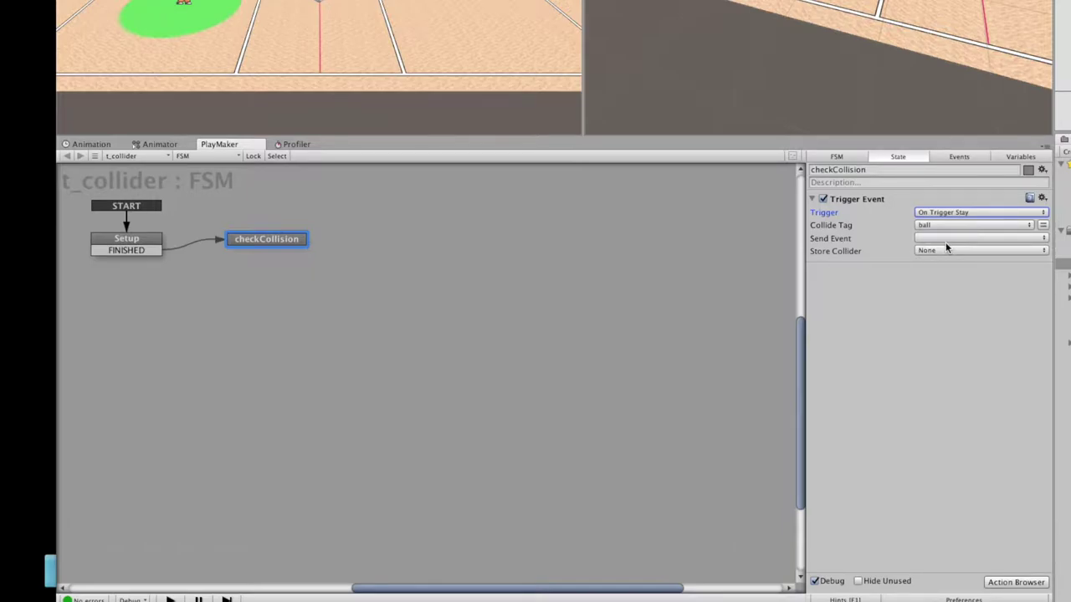
Add a custom event named Handle_collision to the t_collider FSM.
{"action": "left_click", "coordinate": [947, 238]}
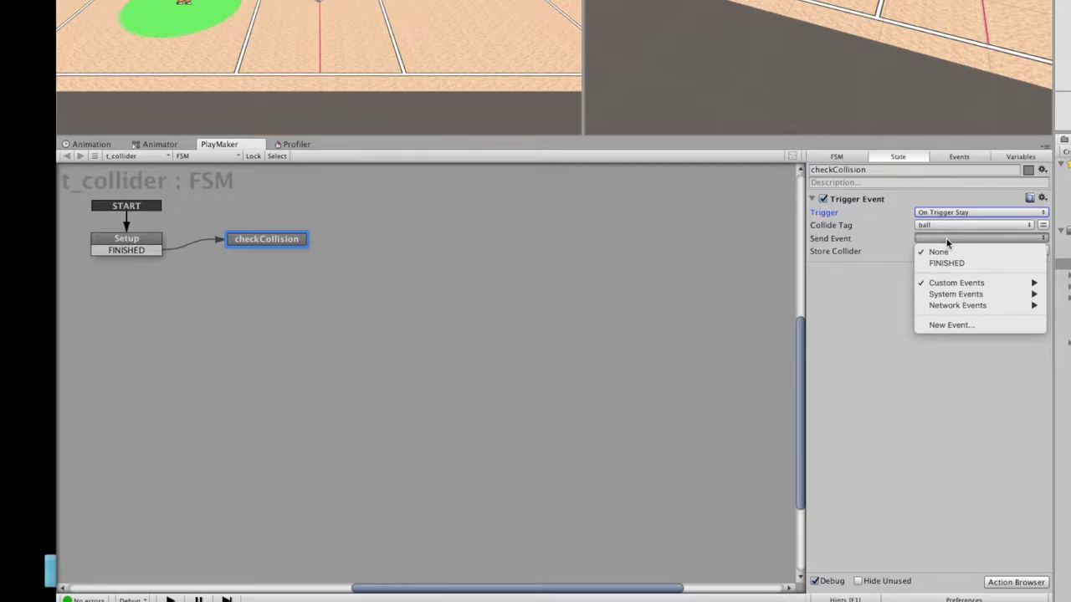
{"action": "left_click", "coordinate": [947, 242]}
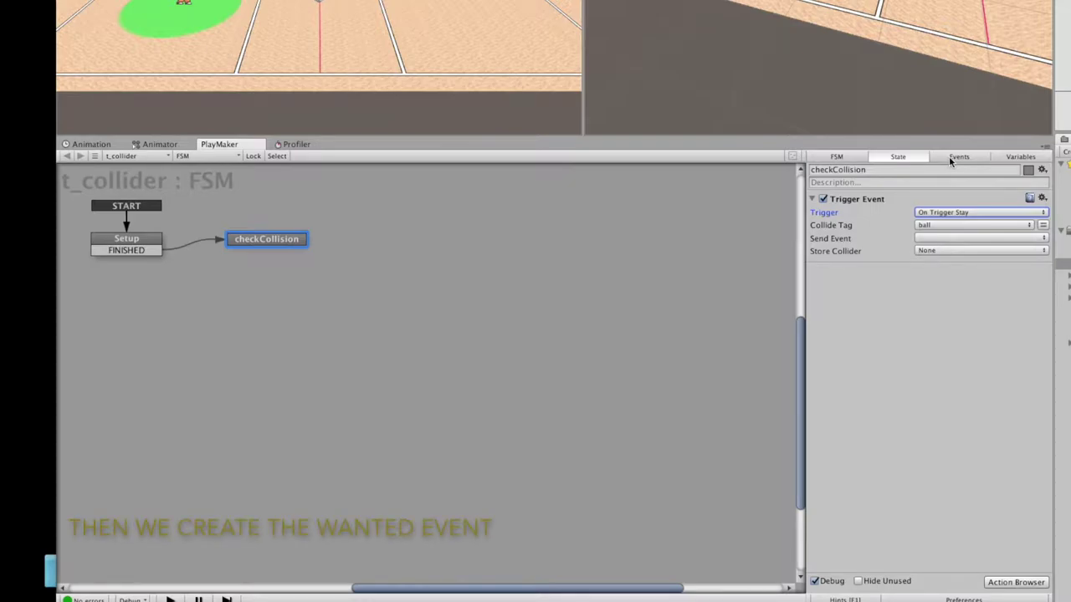
{"action": "left_click", "coordinate": [954, 157]}
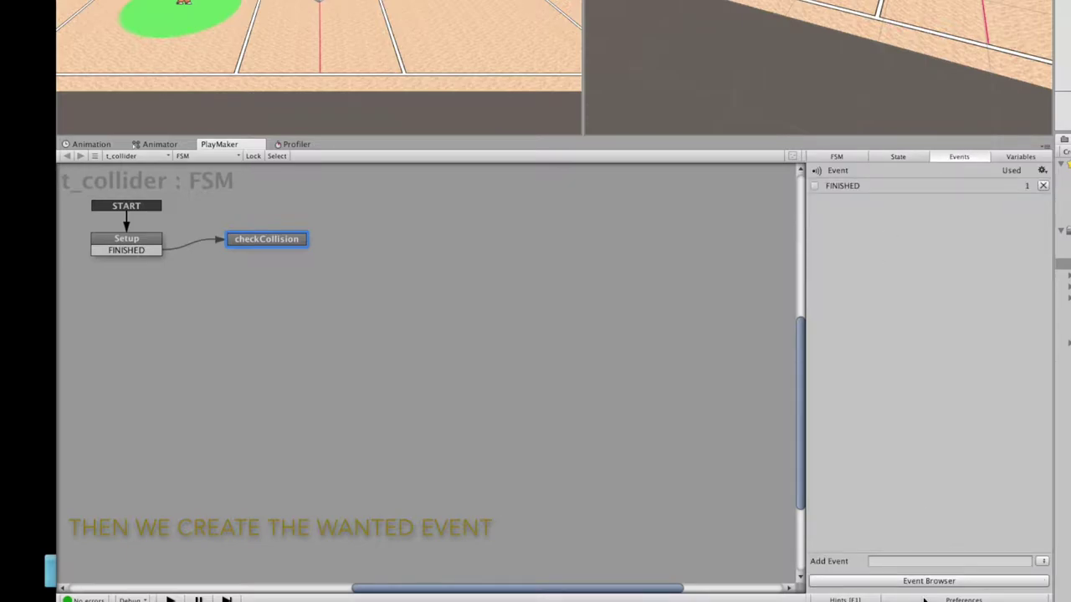
{"action": "left_click", "coordinate": [922, 562]}
{"action": "type", "text": "Handle_collision"}
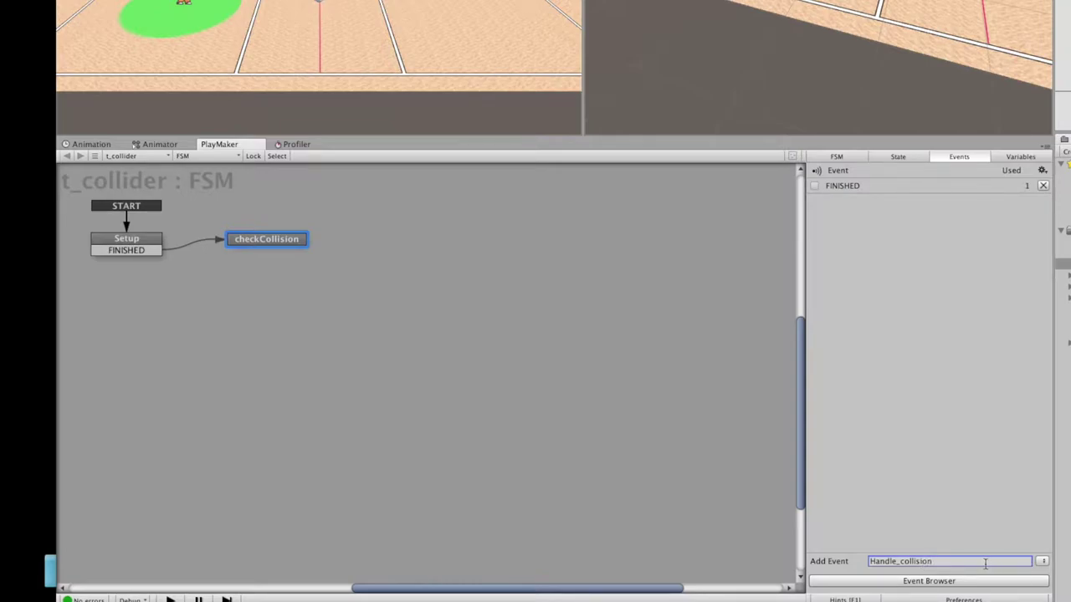
{"action": "key", "text": "Return"}
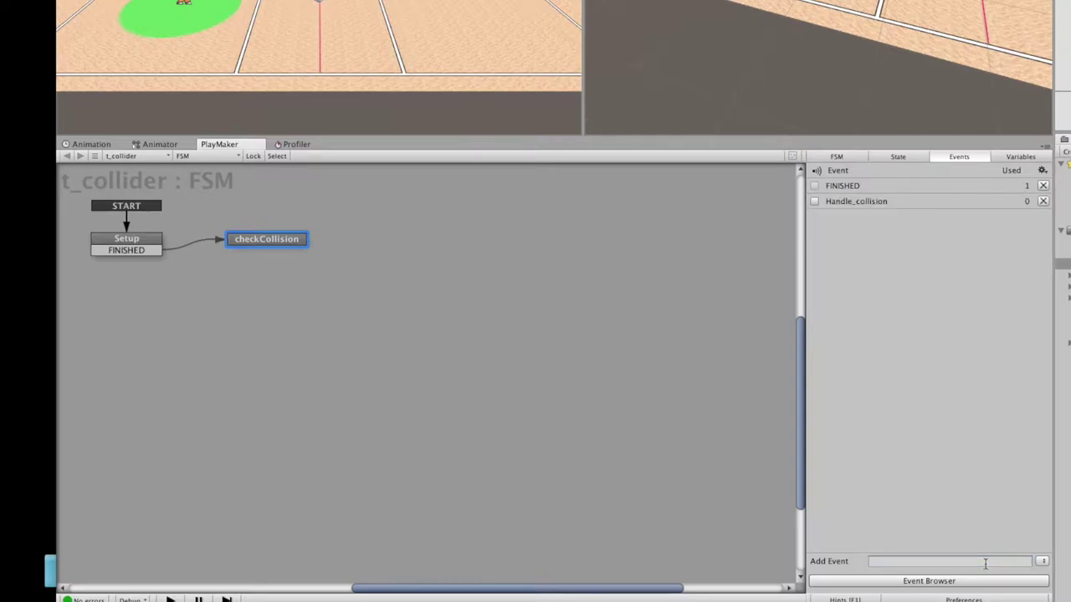
Make checkCollision's Trigger Event send the Handle_collision event.
{"action": "left_click", "coordinate": [901, 159]}
{"action": "left_click", "coordinate": [964, 238]}
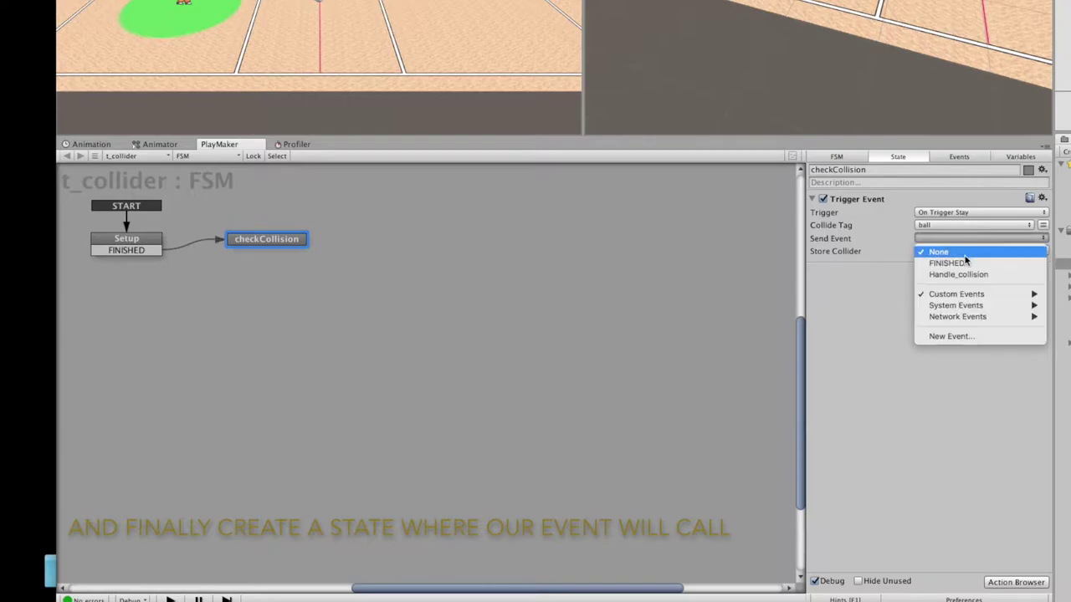
{"action": "left_click", "coordinate": [963, 274]}
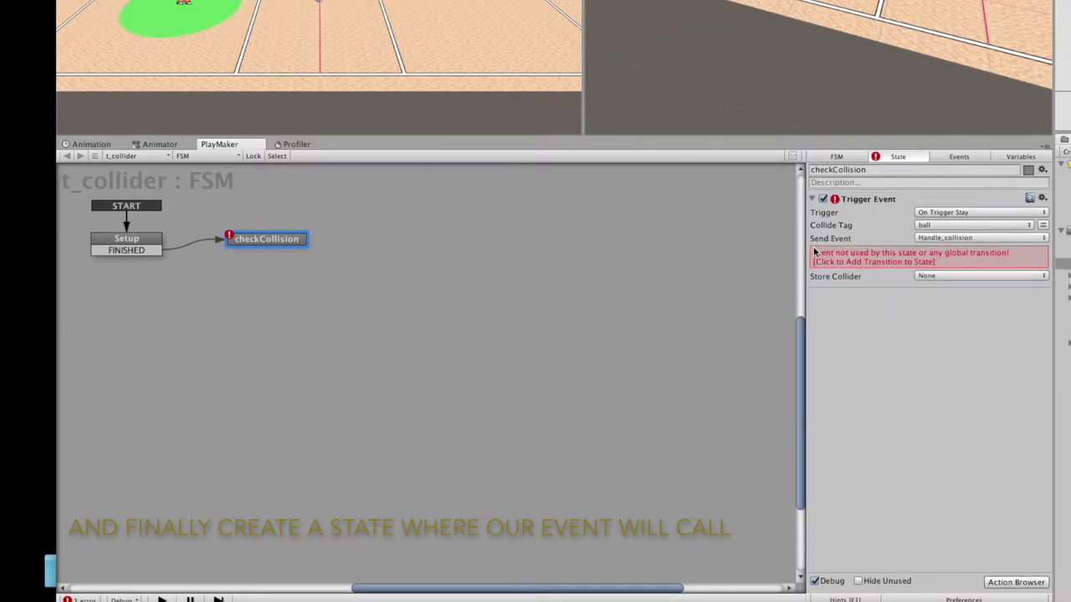
Add a new state named Add force to the FSM, beyond the checkCollision state.
{"action": "left_click", "coordinate": [382, 232]}
{"action": "right_click", "coordinate": [398, 231]}
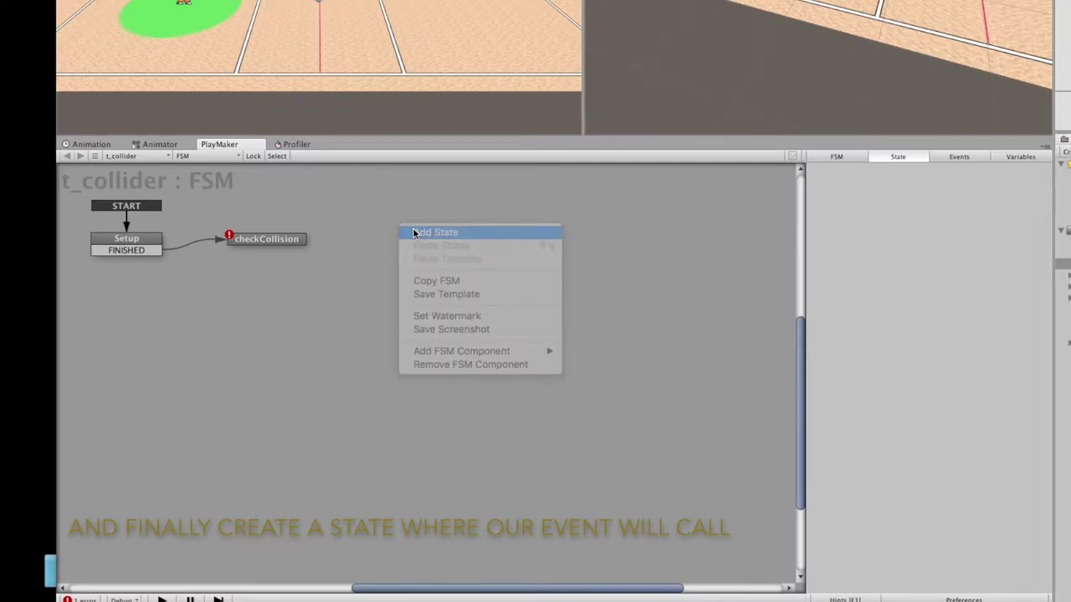
{"action": "left_click", "coordinate": [415, 233]}
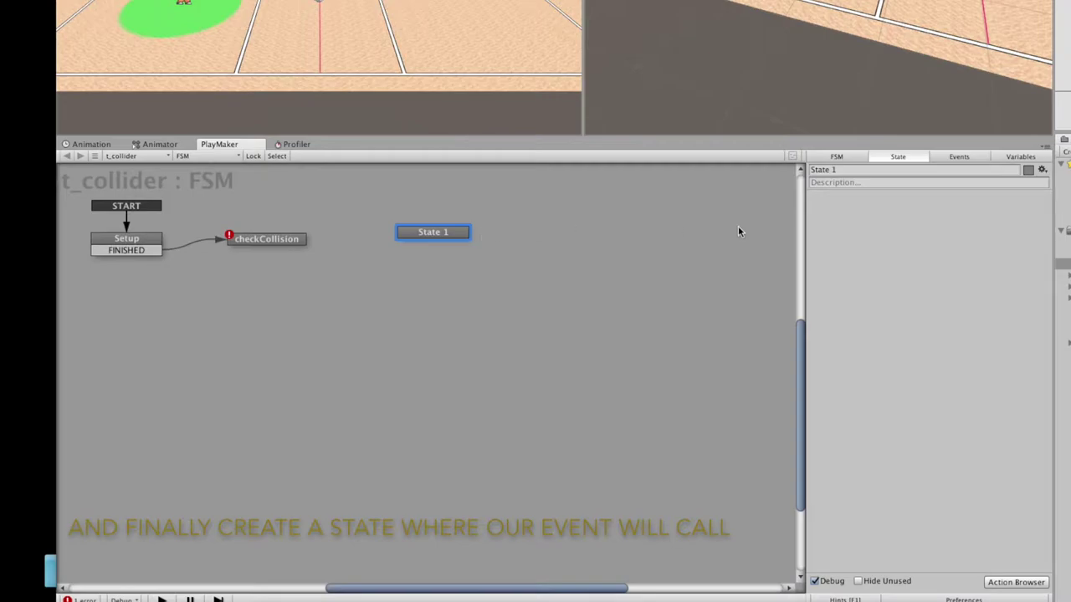
{"action": "double_click", "coordinate": [857, 171]}
{"action": "triple_click", "coordinate": [857, 171]}
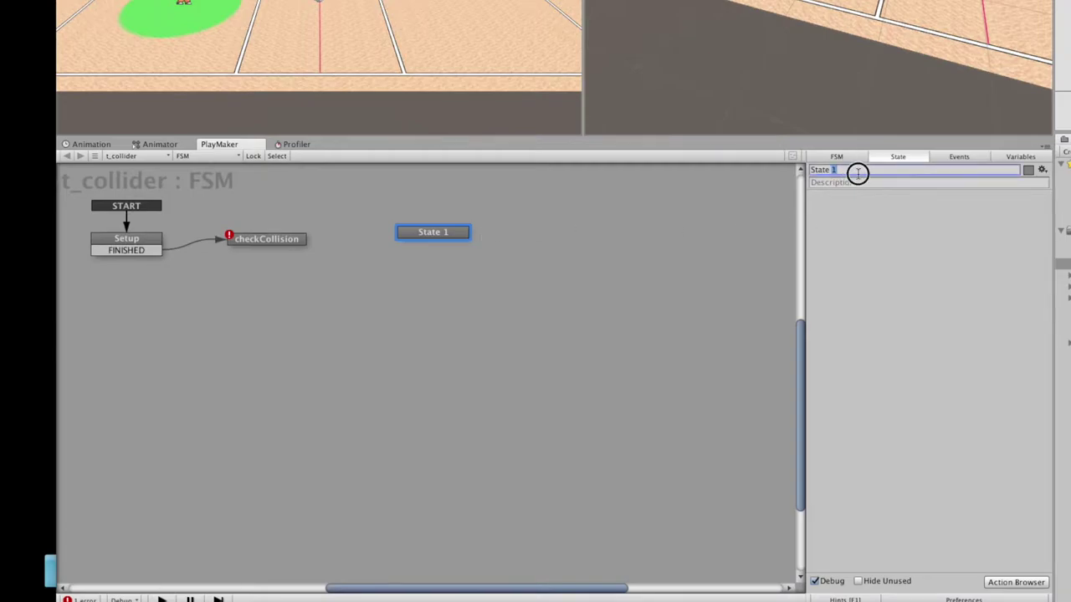
{"action": "type", "text": "Add force"}
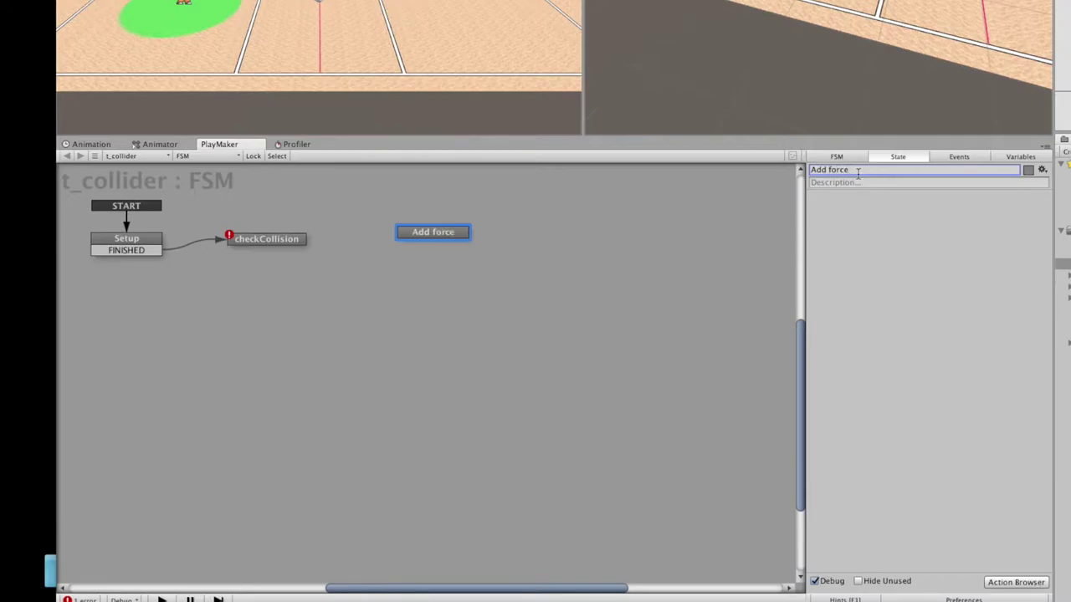
Add a Handle_collision transition to the checkCollision state and link it to the Add force state.
{"action": "left_click", "coordinate": [273, 240]}
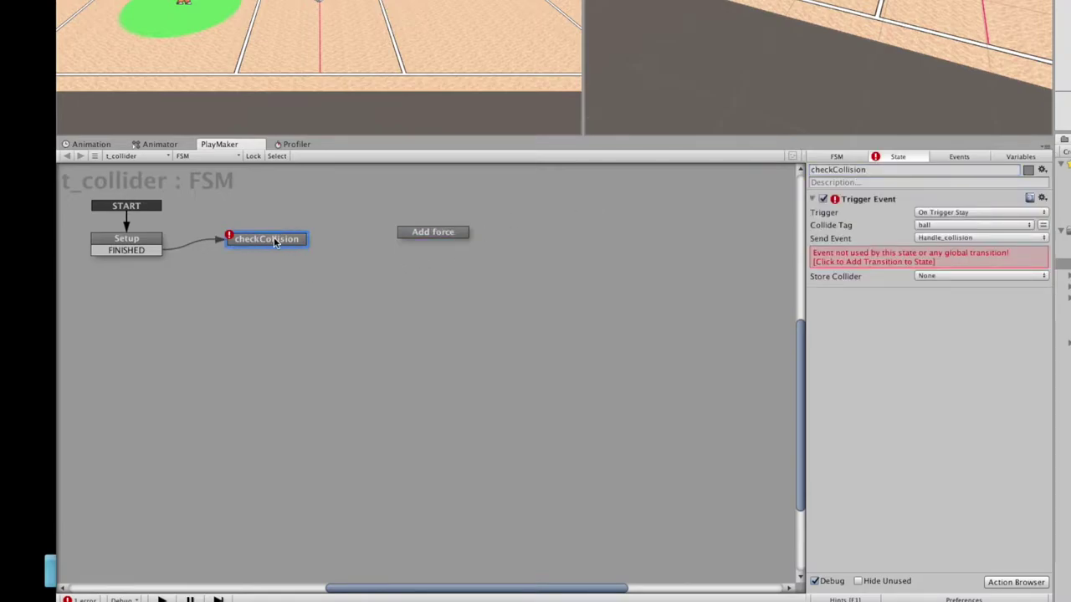
{"action": "right_click", "coordinate": [288, 241]}
{"action": "mouse_move", "coordinate": [392, 244]}
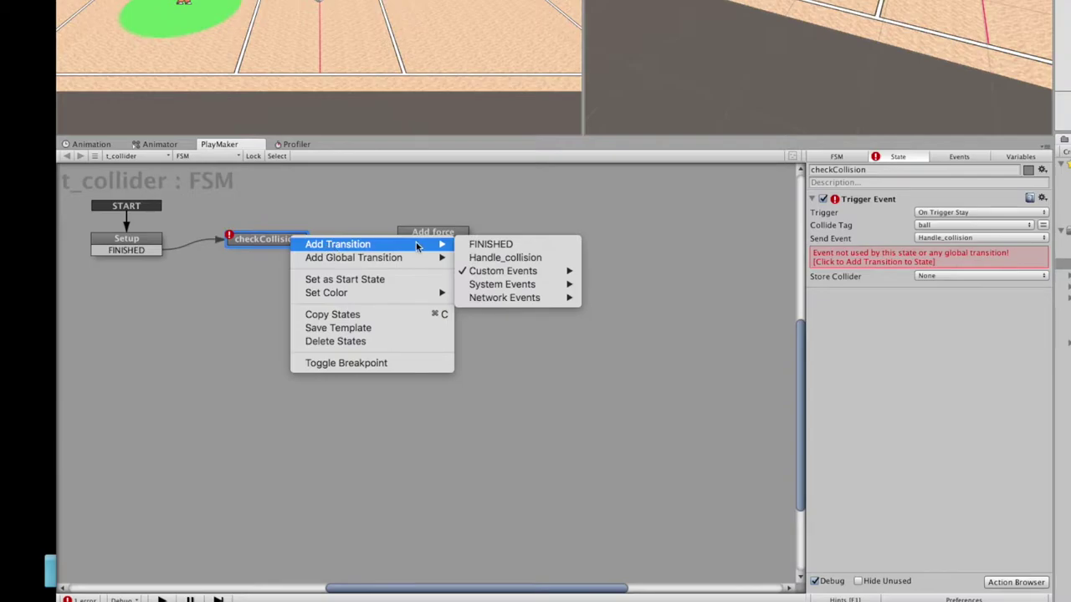
{"action": "left_click", "coordinate": [485, 257]}
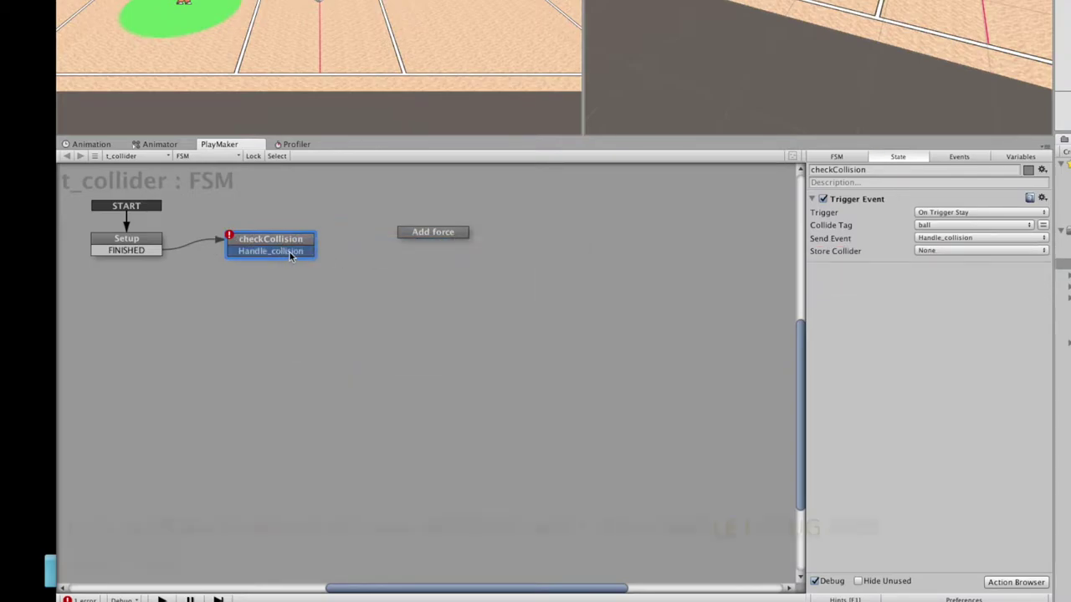
{"action": "left_click_drag", "start_coordinate": [293, 253], "coordinate": [461, 235]}
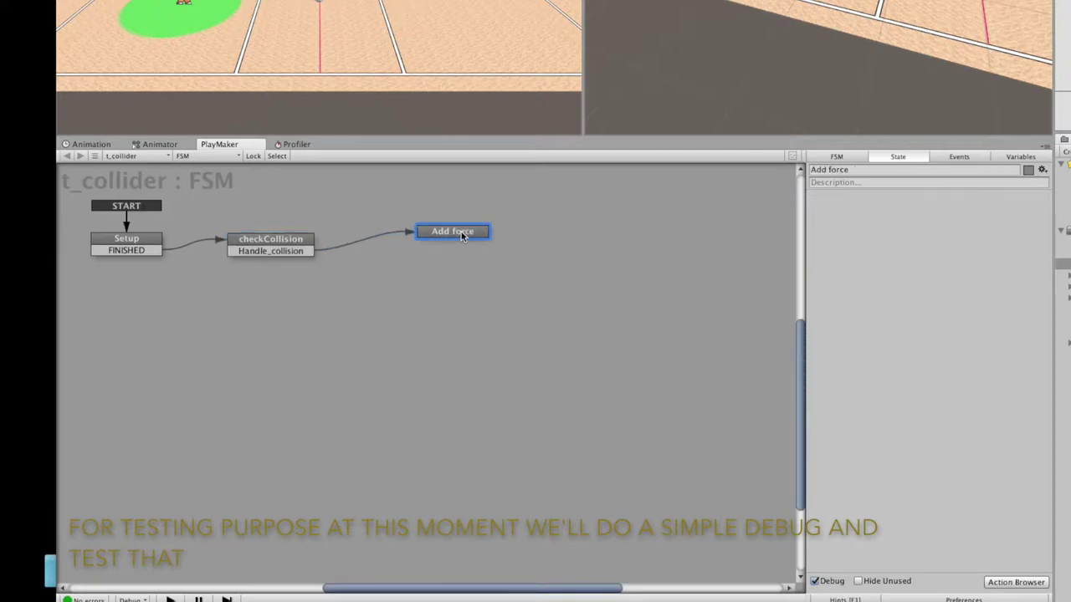
Find the Debug Log action with the search term debug and add it to the Add force state.
{"action": "left_click", "coordinate": [1015, 581]}
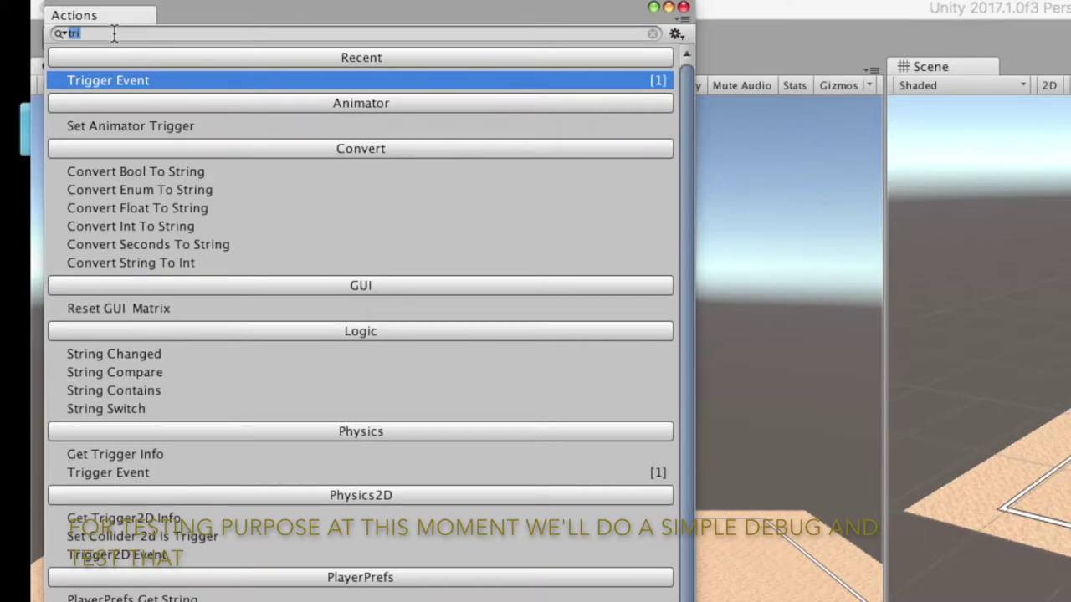
{"action": "type", "text": "debug"}
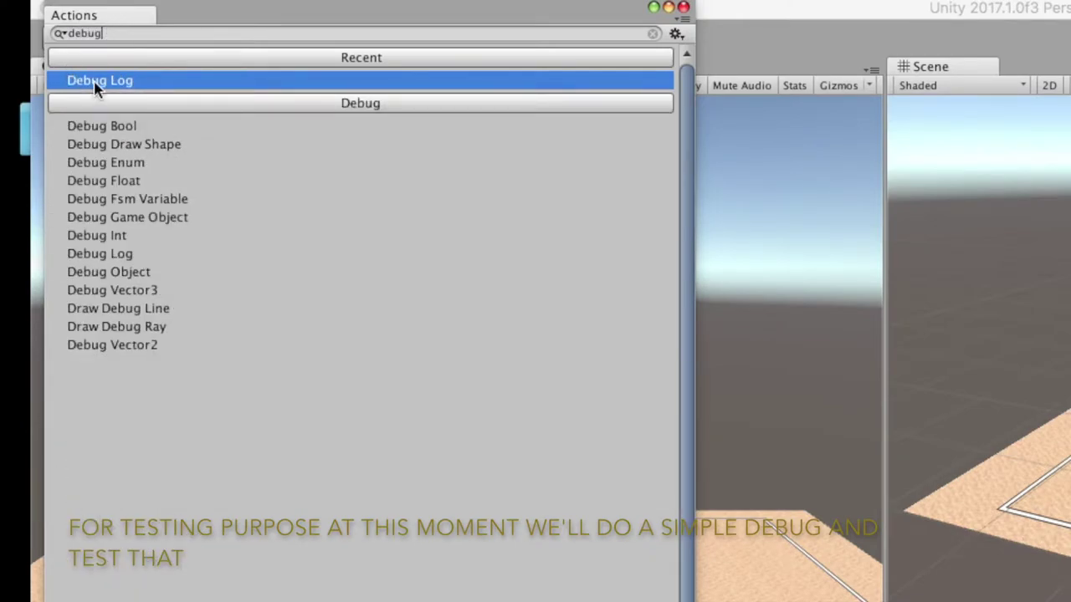
{"action": "double_click", "coordinate": [95, 81]}
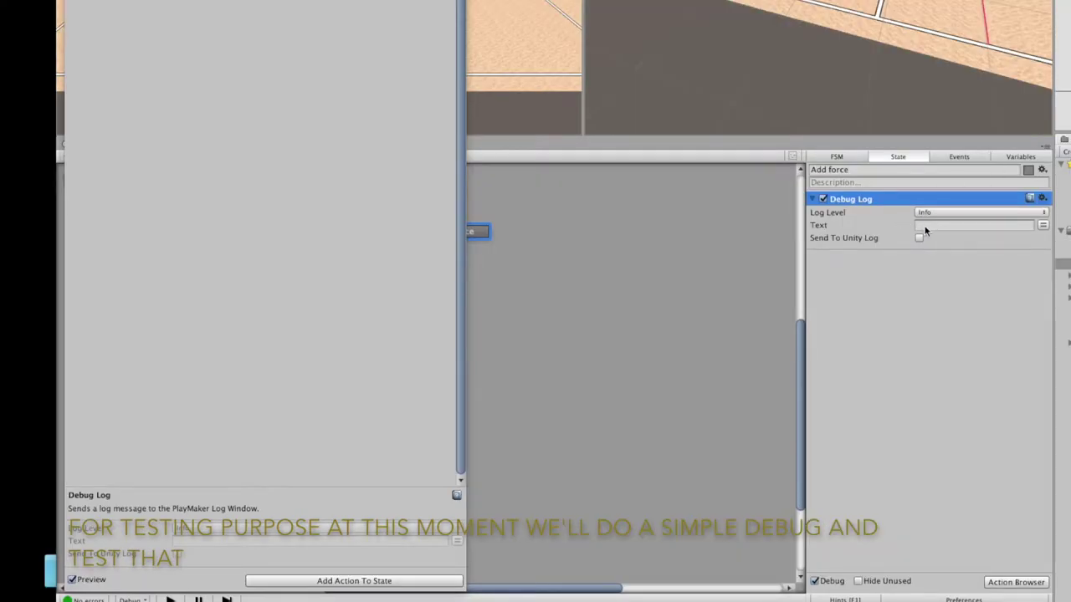
Set the Debug Log text to "collision occurs" and enable Send To Unity Log.
{"action": "left_click", "coordinate": [925, 226]}
{"action": "type", "text": "collision"}
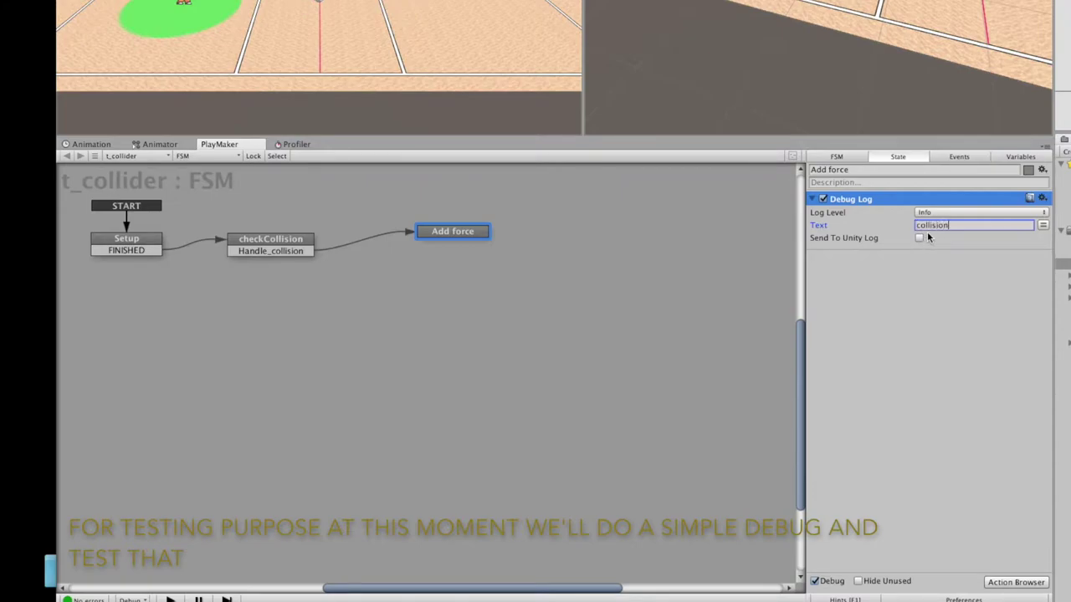
{"action": "type", "text": " ocurs"}
{"action": "type", "text": "c"}
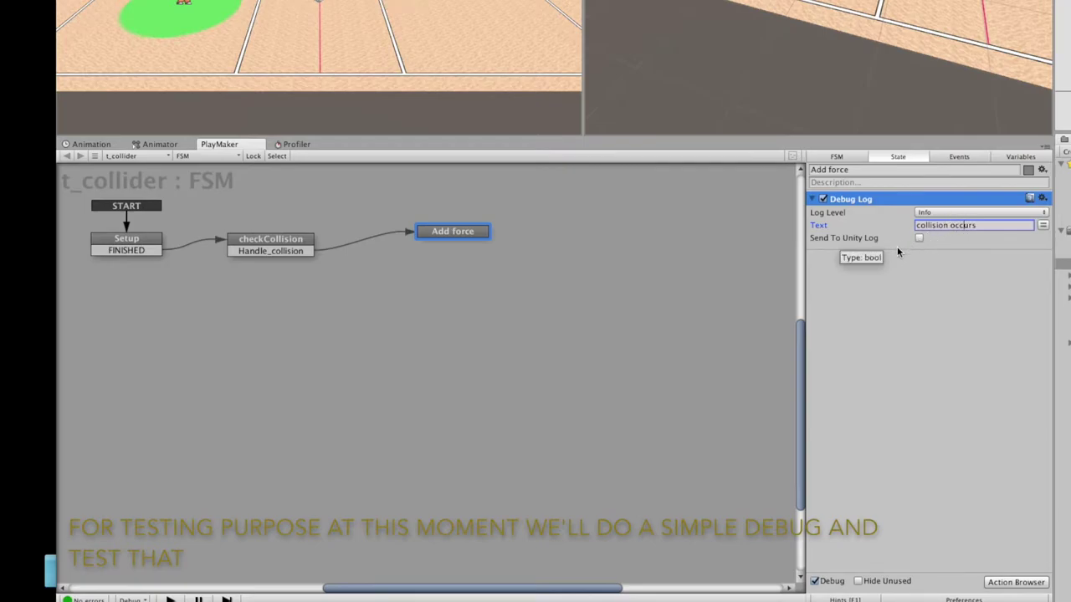
{"action": "triple_click", "coordinate": [987, 227]}
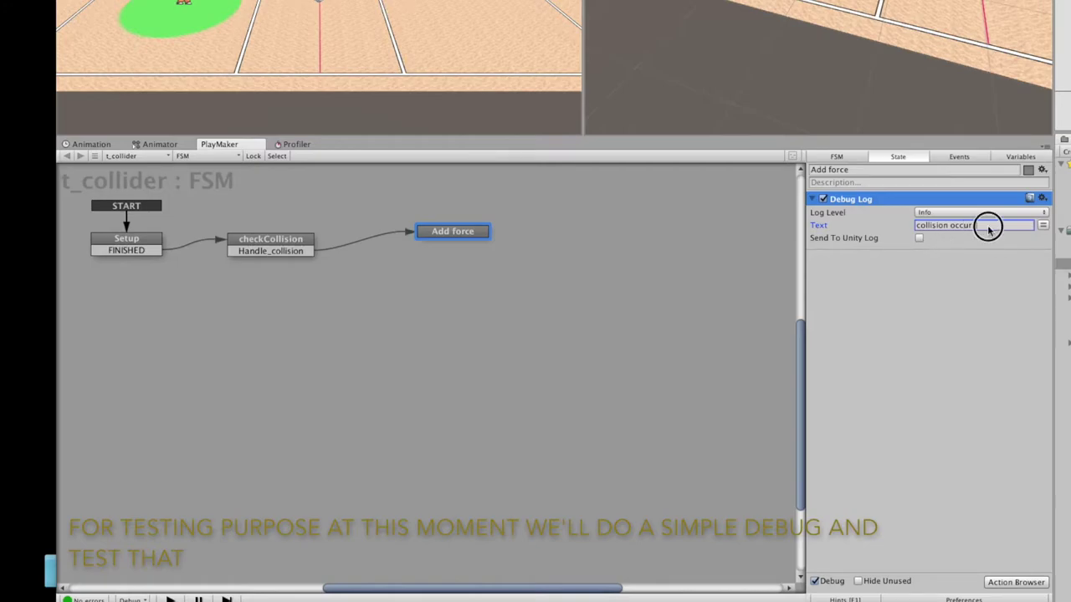
{"action": "type", "text": "collisi"}
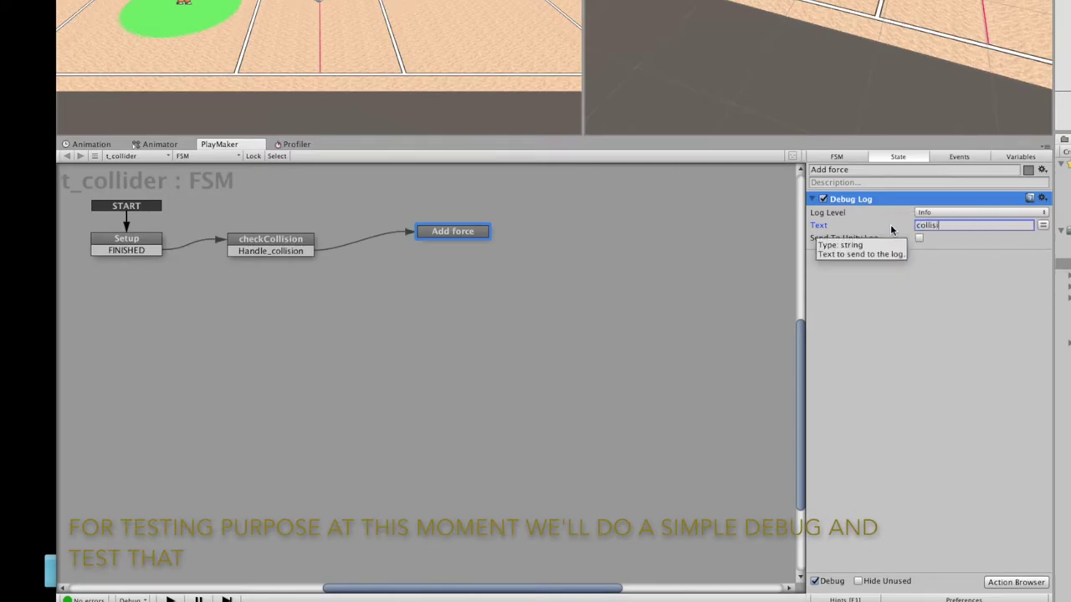
{"action": "type", "text": "on occurs"}
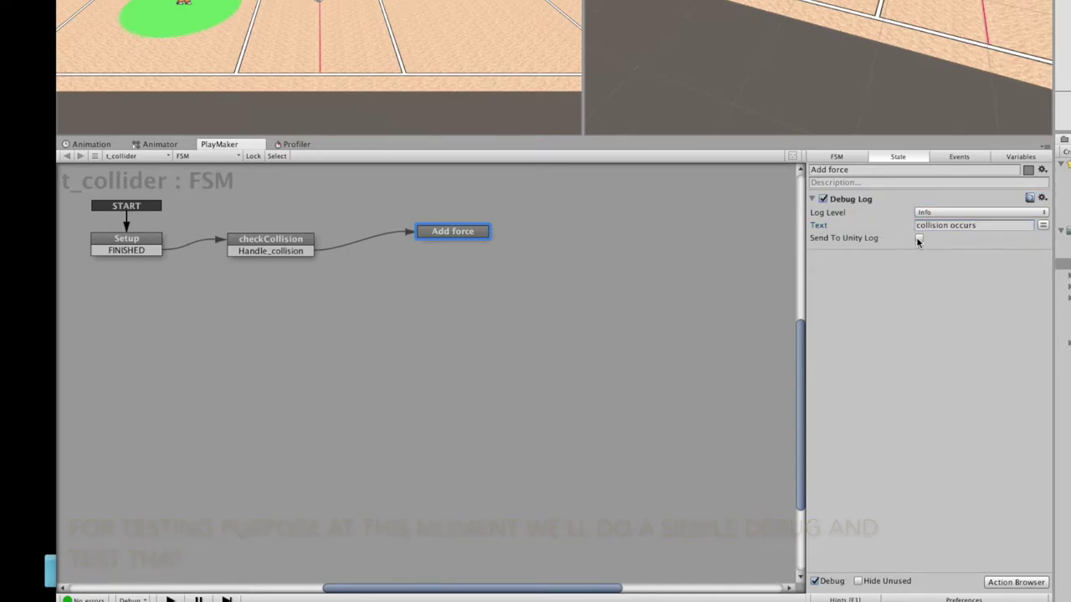
{"action": "left_click", "coordinate": [919, 239]}
Add a FINISHED transition to the Add force state and link it back to checkCollision.
{"action": "left_click_drag", "start_coordinate": [480, 237], "coordinate": [494, 237]}
{"action": "right_click", "coordinate": [494, 237]}
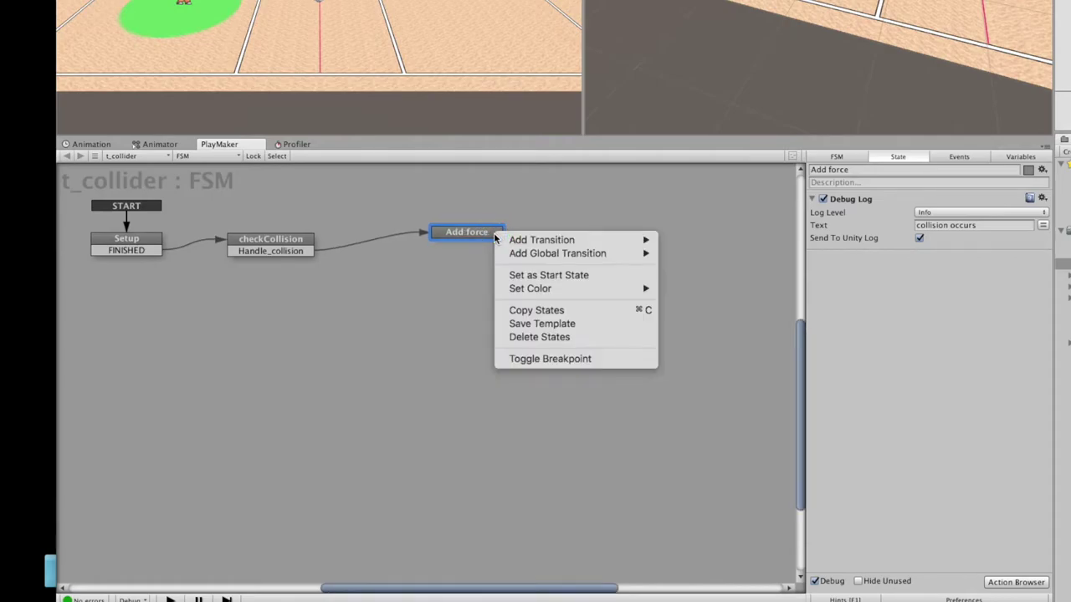
{"action": "mouse_move", "coordinate": [524, 240]}
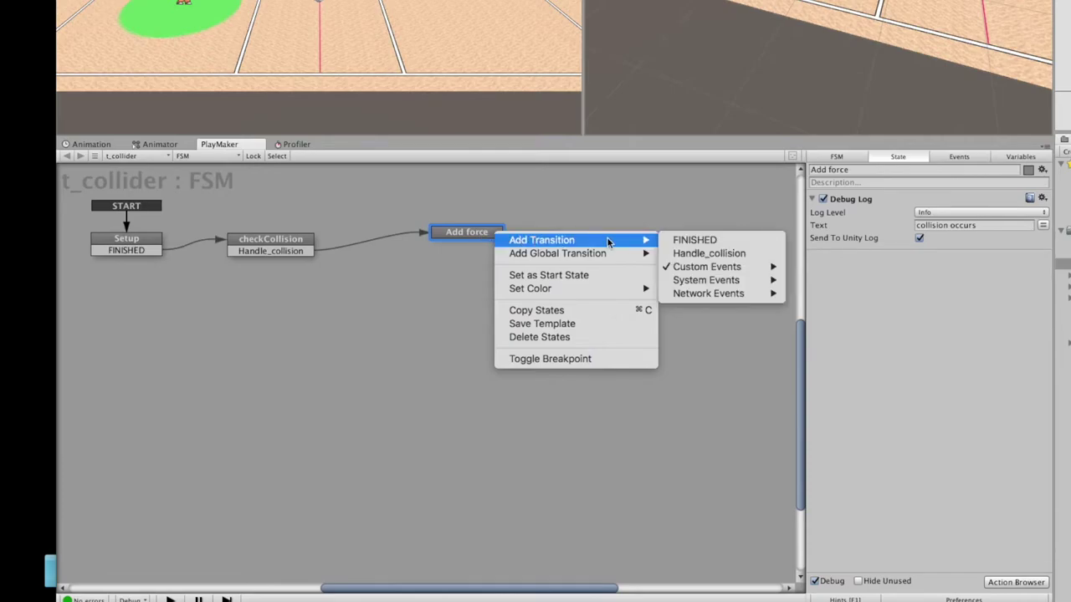
{"action": "left_click", "coordinate": [700, 240]}
{"action": "left_click_drag", "start_coordinate": [497, 244], "coordinate": [277, 244]}
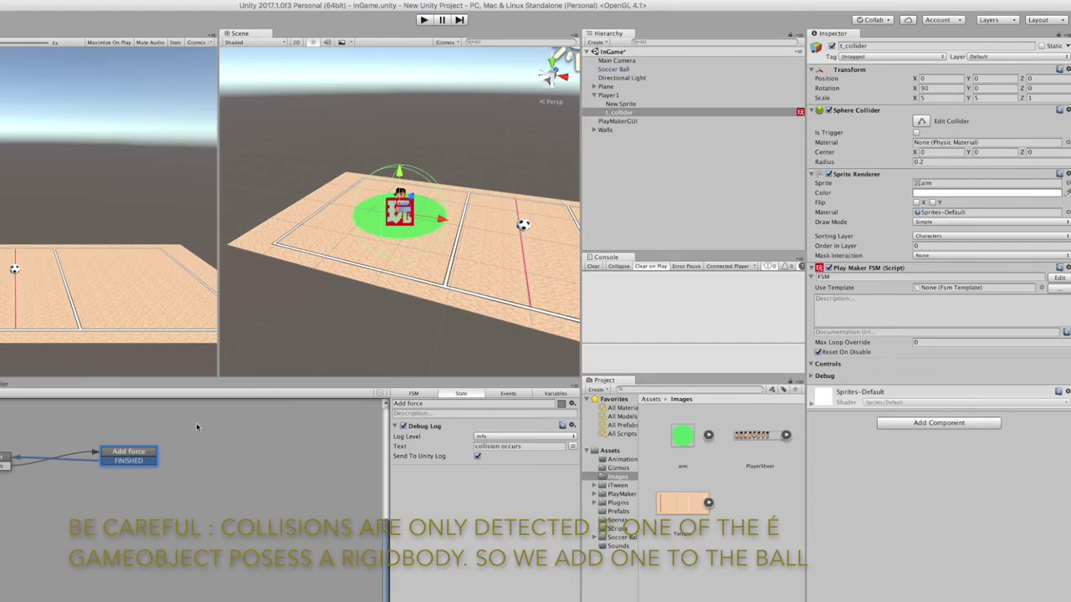
Add a Rigidbody component to the Soccer Ball object.
{"action": "left_click", "coordinate": [628, 114]}
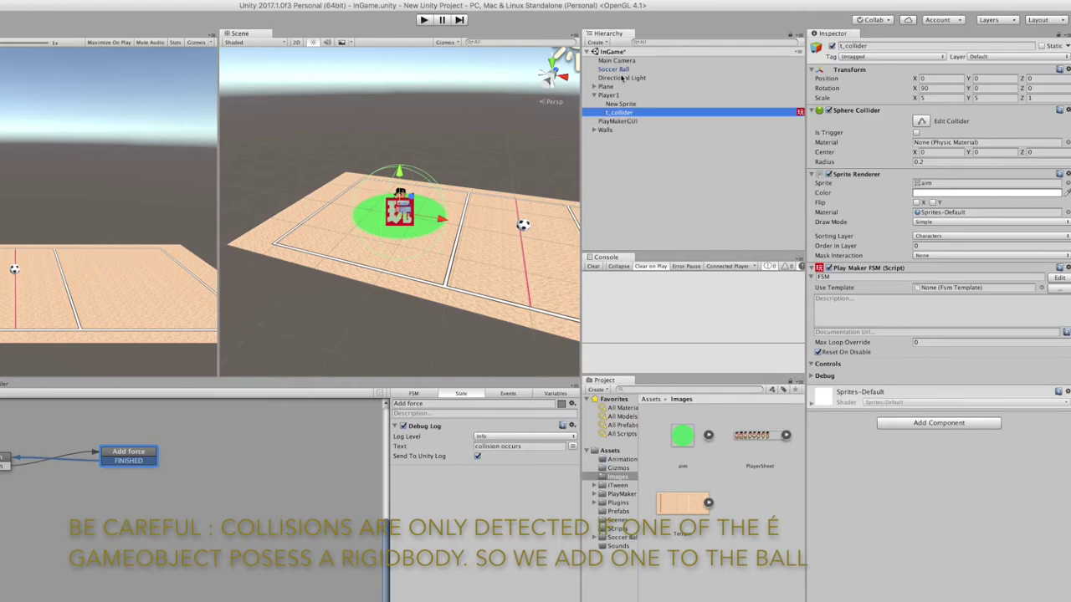
{"action": "left_click", "coordinate": [620, 69]}
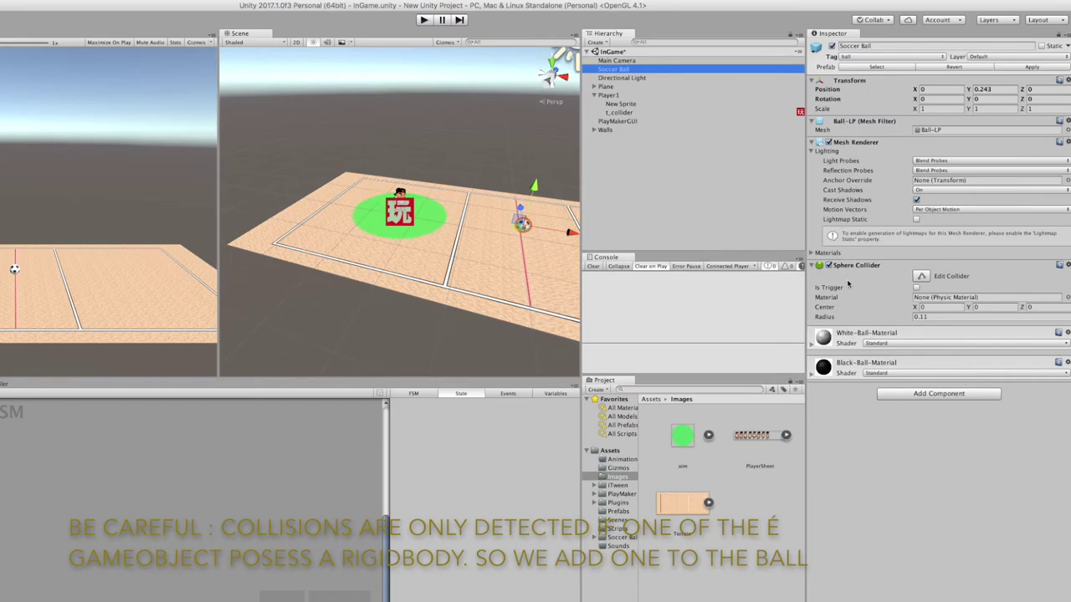
{"action": "left_click", "coordinate": [905, 393]}
{"action": "type", "text": "rigi"}
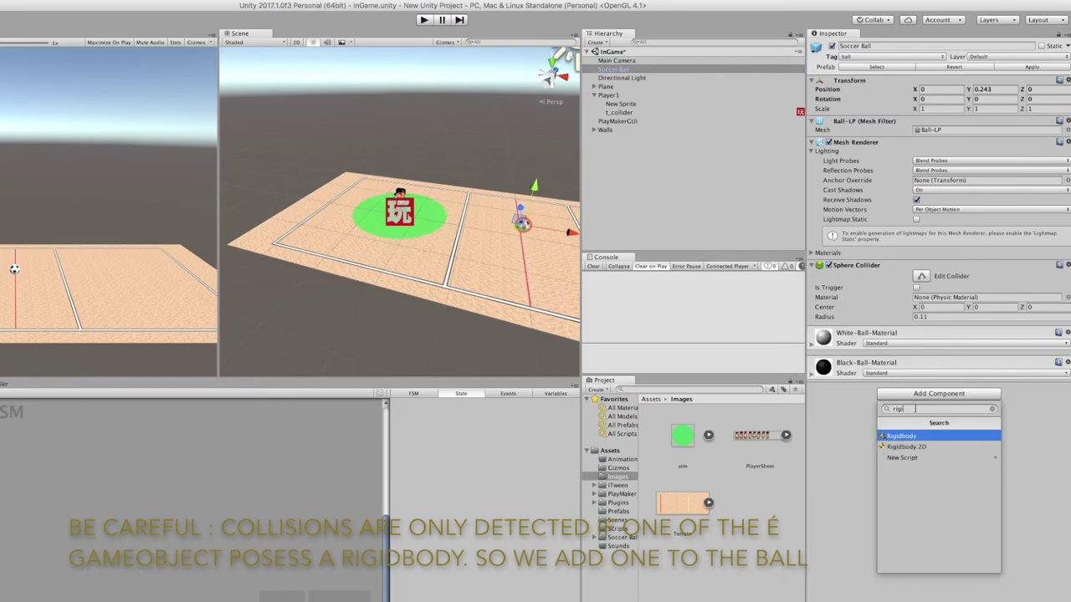
{"action": "left_click", "coordinate": [910, 436]}
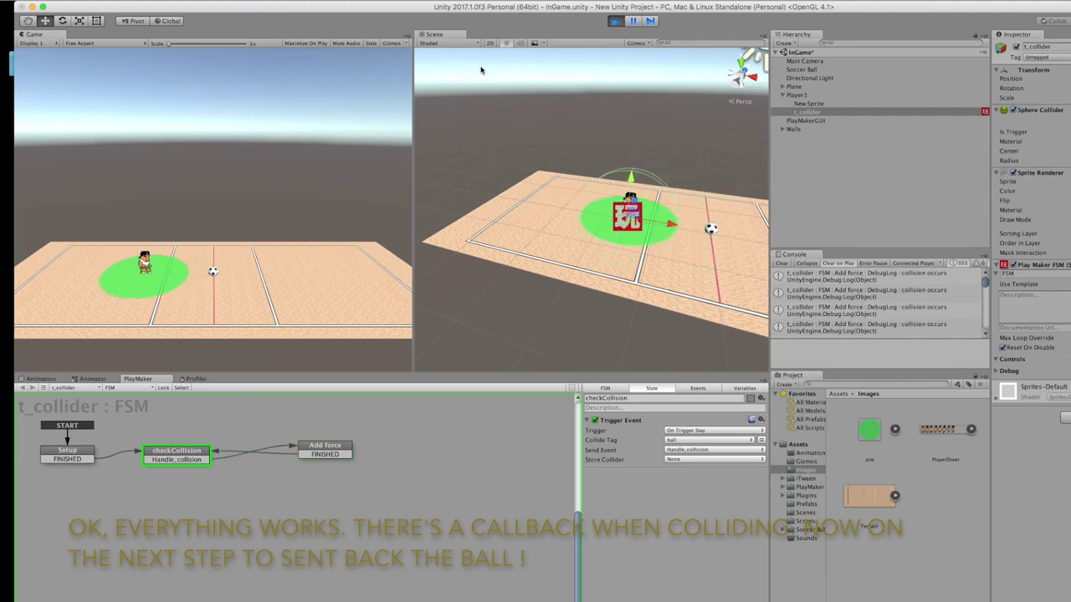
Clear the logged messages from the Console while the game is running.
{"action": "left_click", "coordinate": [780, 263]}
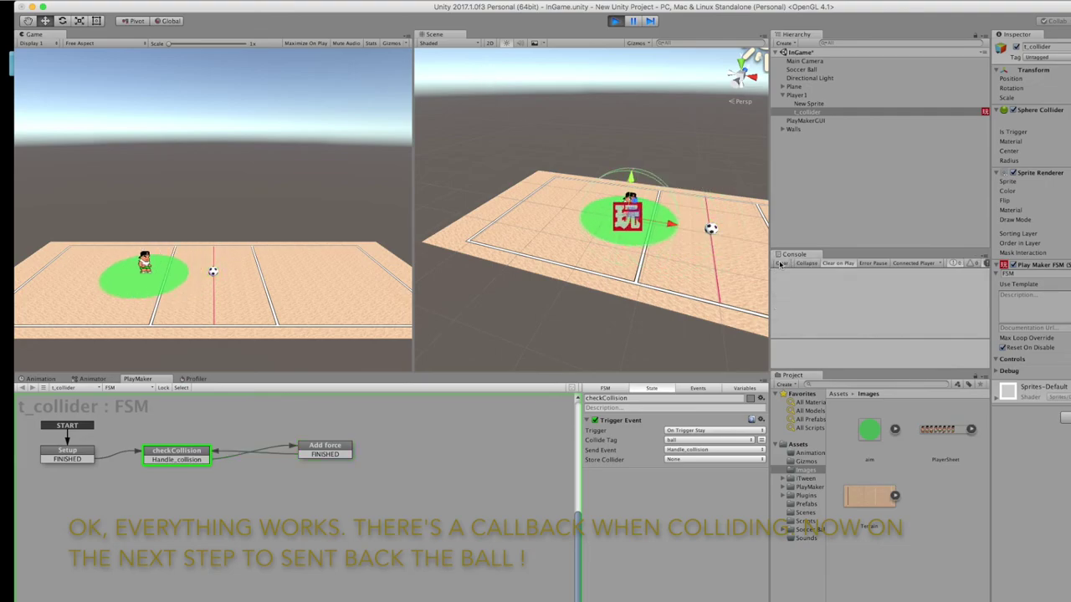